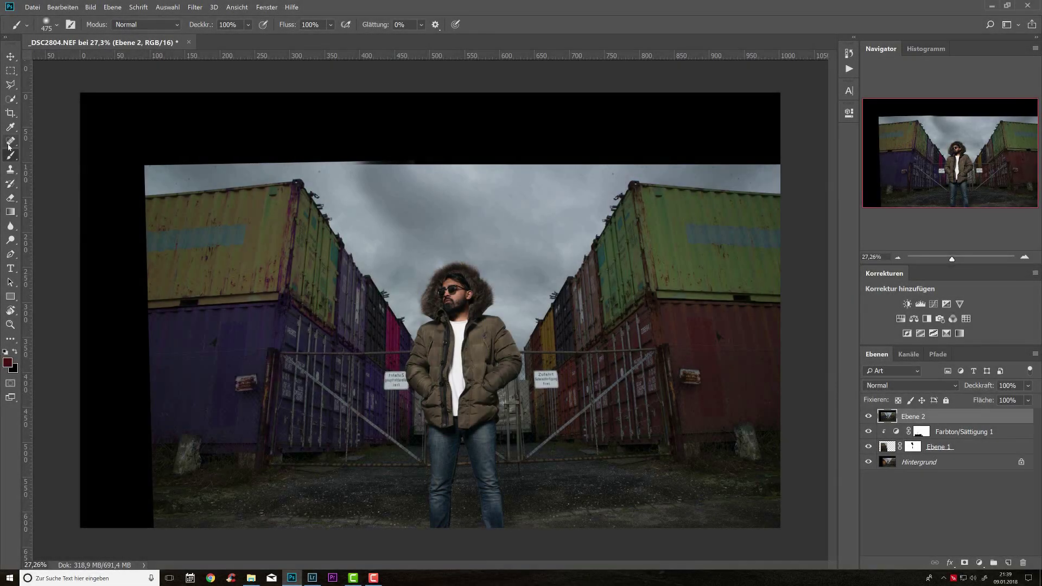
- Select the Spot Healing Brush at 165 px and zoom in on the man and gate signs
click(9, 142)
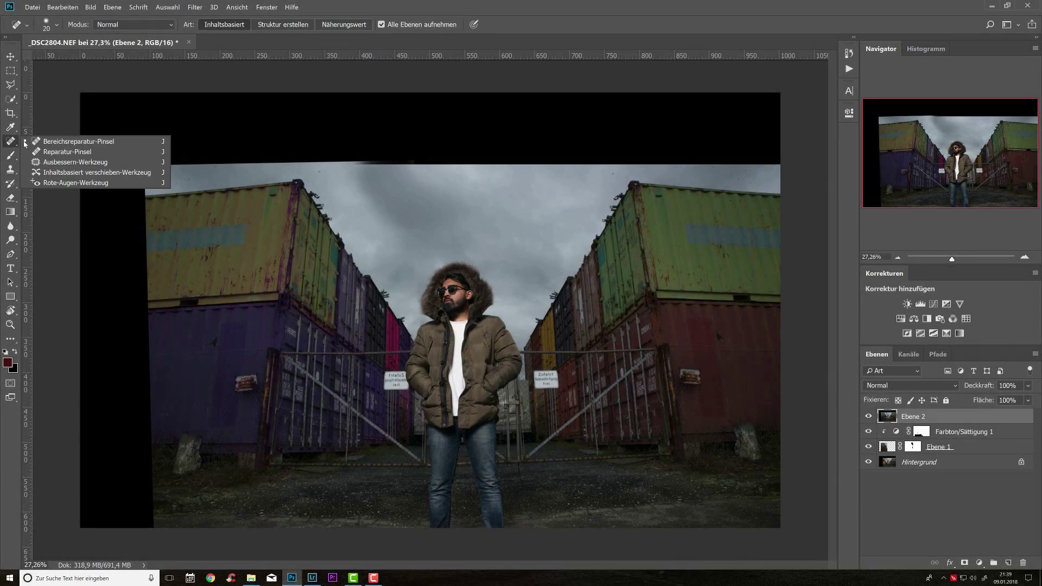
click(37, 140)
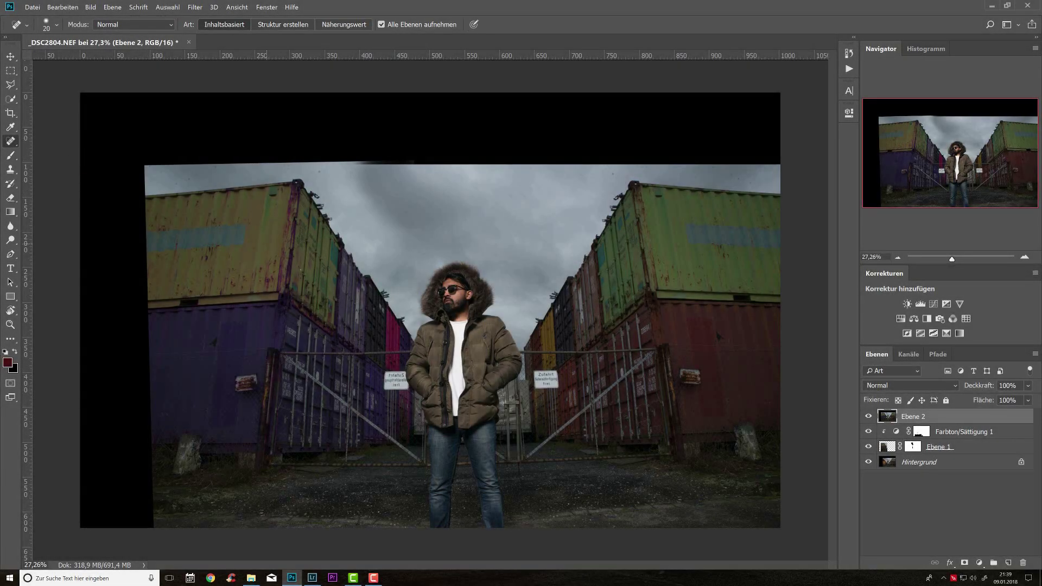
right_click(398, 333)
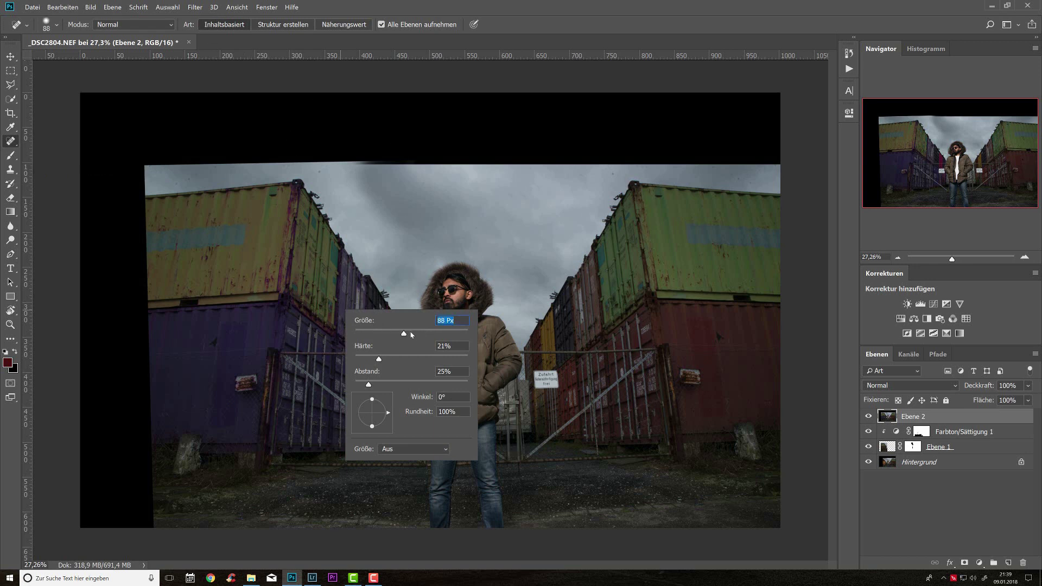
drag(412, 335, 414, 334)
key(Return)
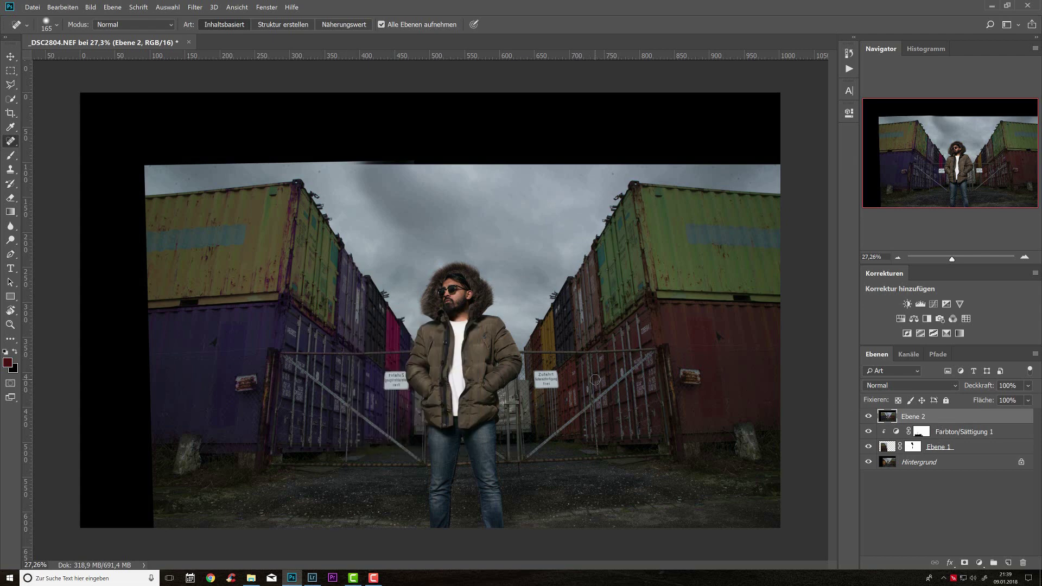
drag(313, 373, 487, 402)
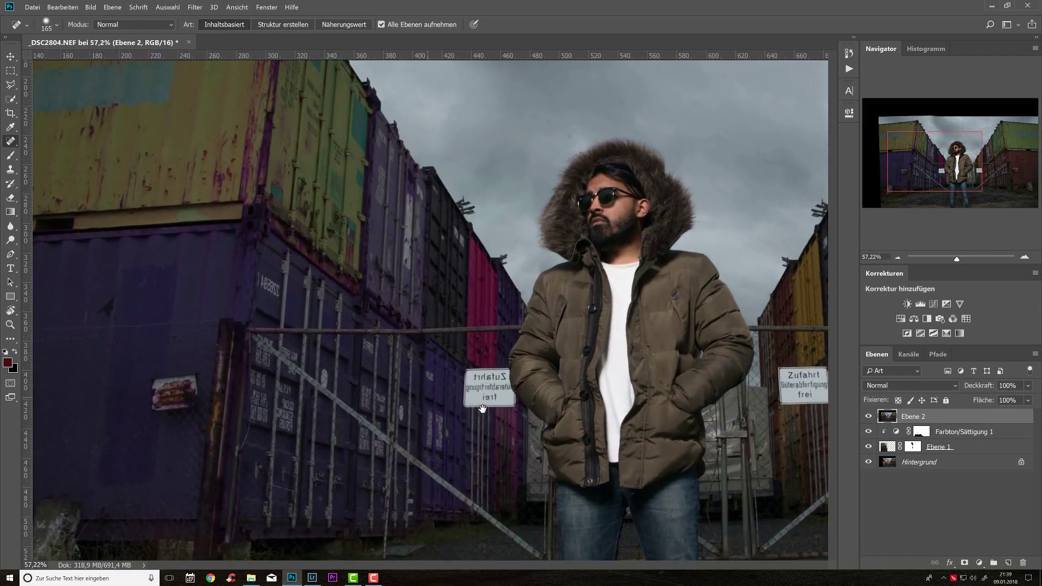
scroll(487, 402, down, 3)
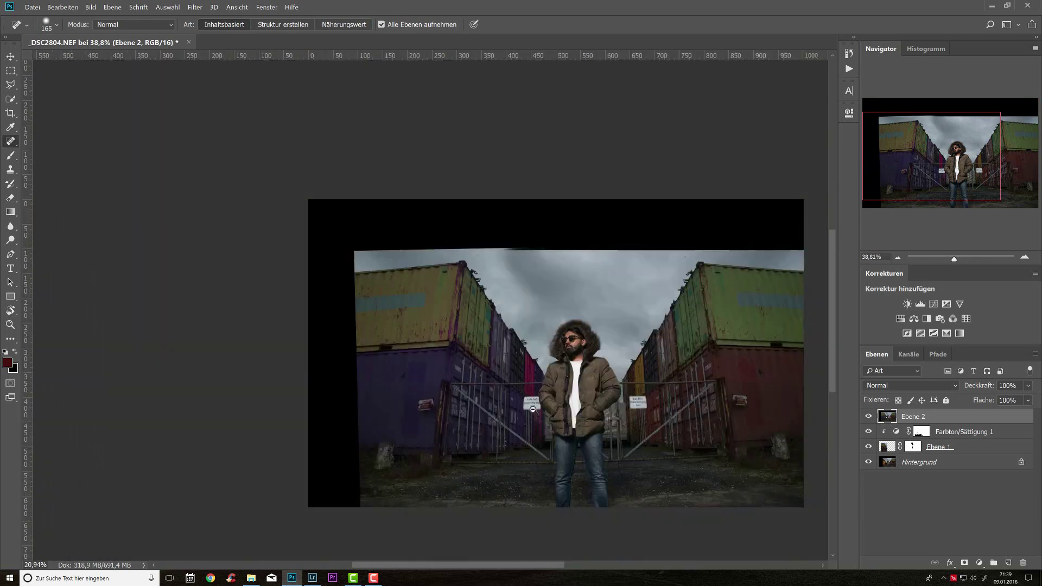
scroll(510, 405, down, 3)
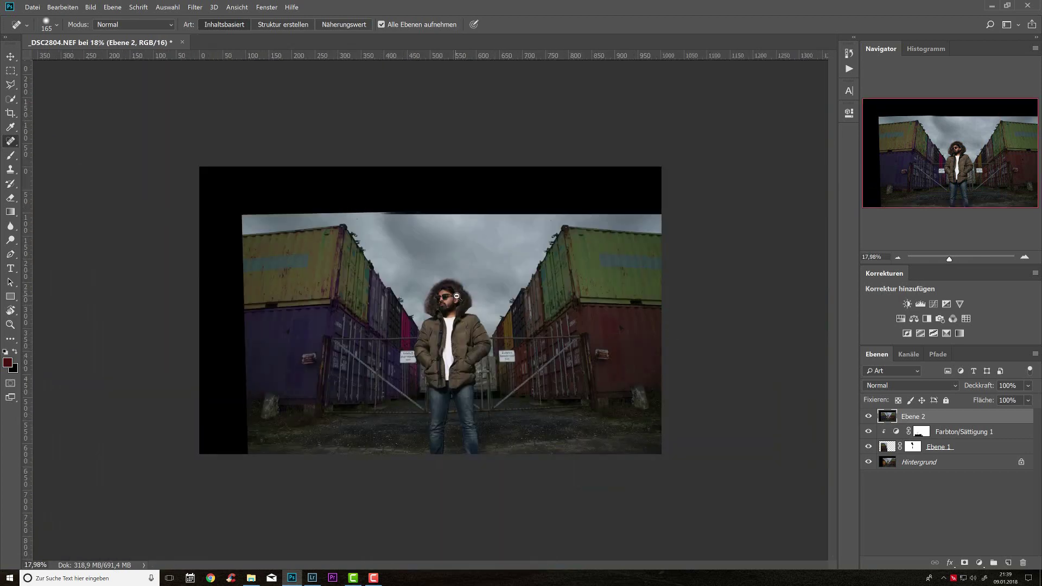
scroll(456, 295, up, 1)
scroll(467, 292, up, 1)
scroll(479, 287, up, 1)
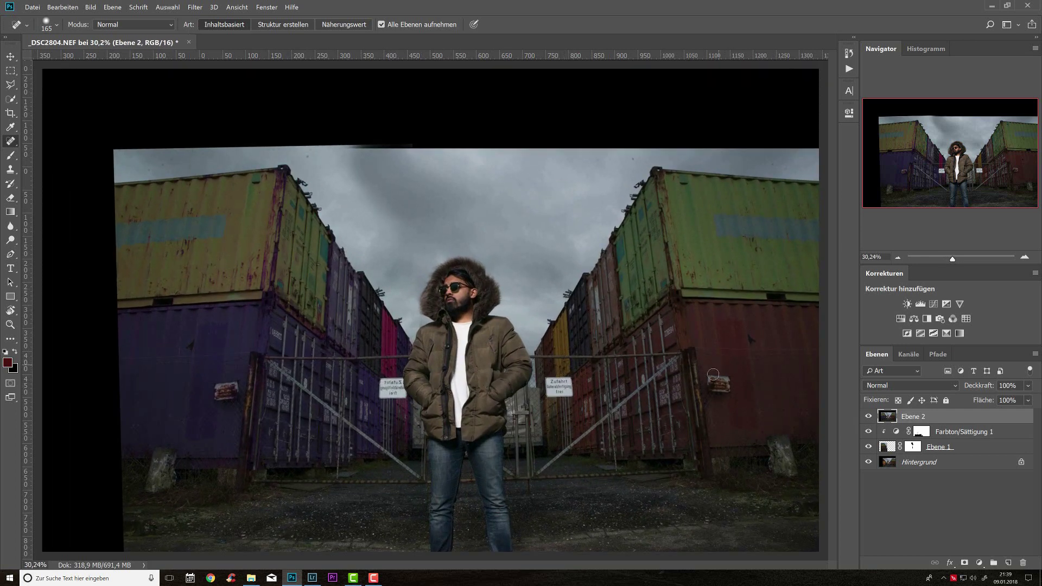
- Heal the dark spot and rusty plate on the purple container, plus the triangular mark's lower tip
click(187, 349)
drag(205, 385, 272, 361)
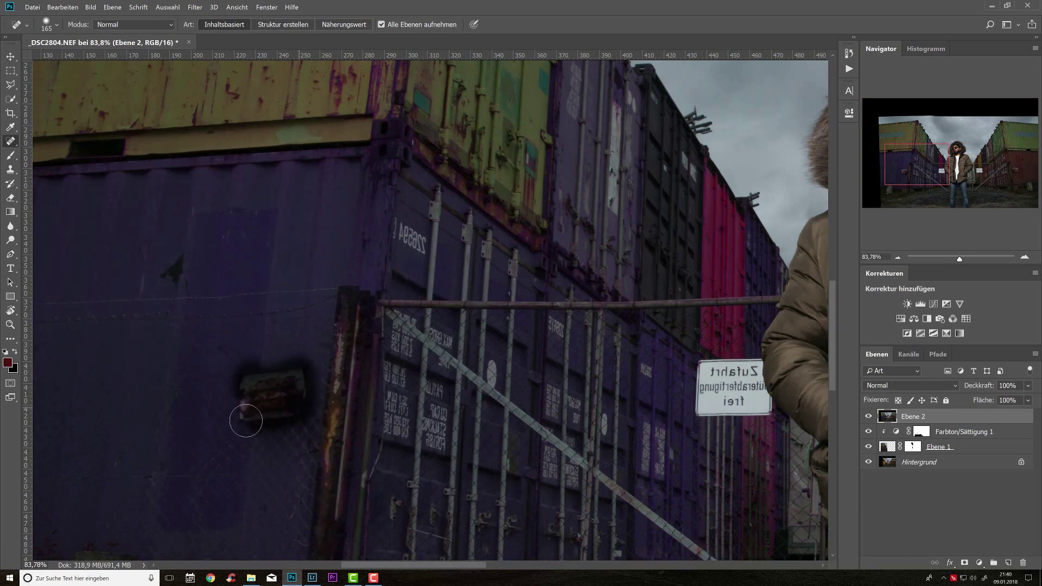
mouse_move(247, 385)
mouse_down()
mouse_move(239, 407)
mouse_move(274, 404)
mouse_move(297, 452)
mouse_move(276, 464)
mouse_move(300, 419)
mouse_up()
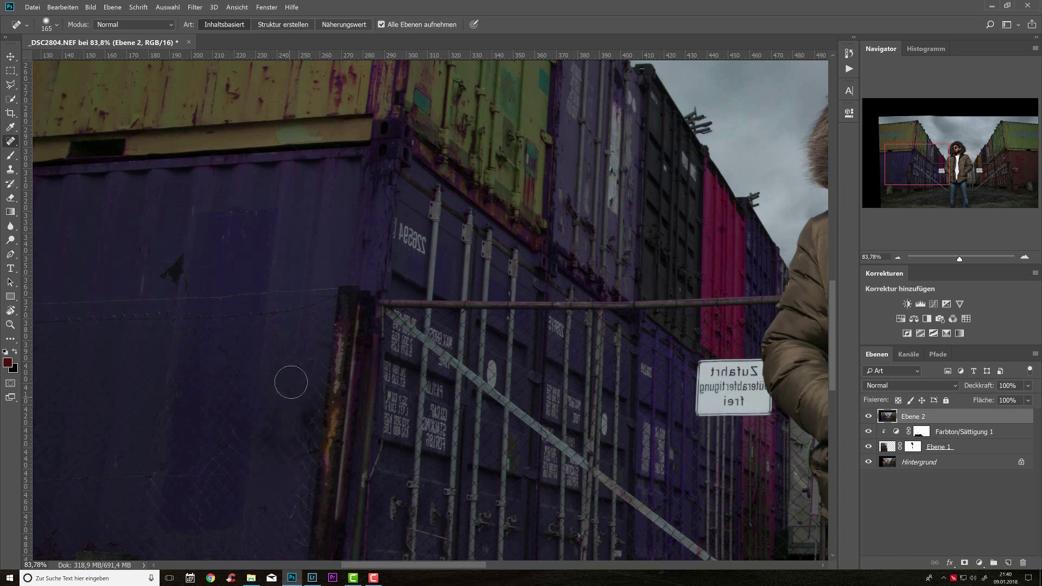
drag(179, 272, 177, 267)
- Shrink the healing brush to 138 px and heal the dark triangular mark
right_click(292, 278)
drag(265, 293, 258, 294)
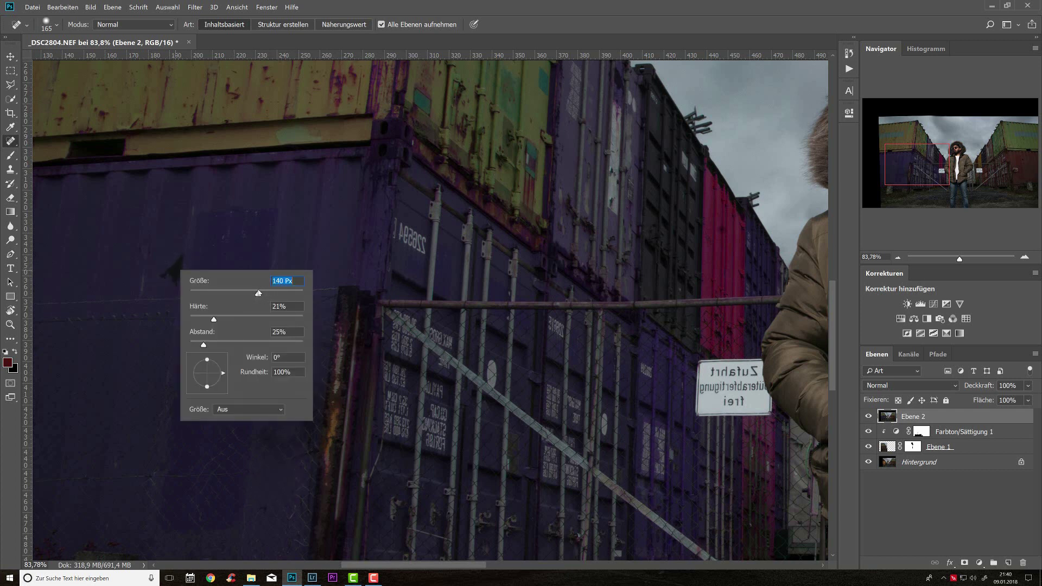
key(Return)
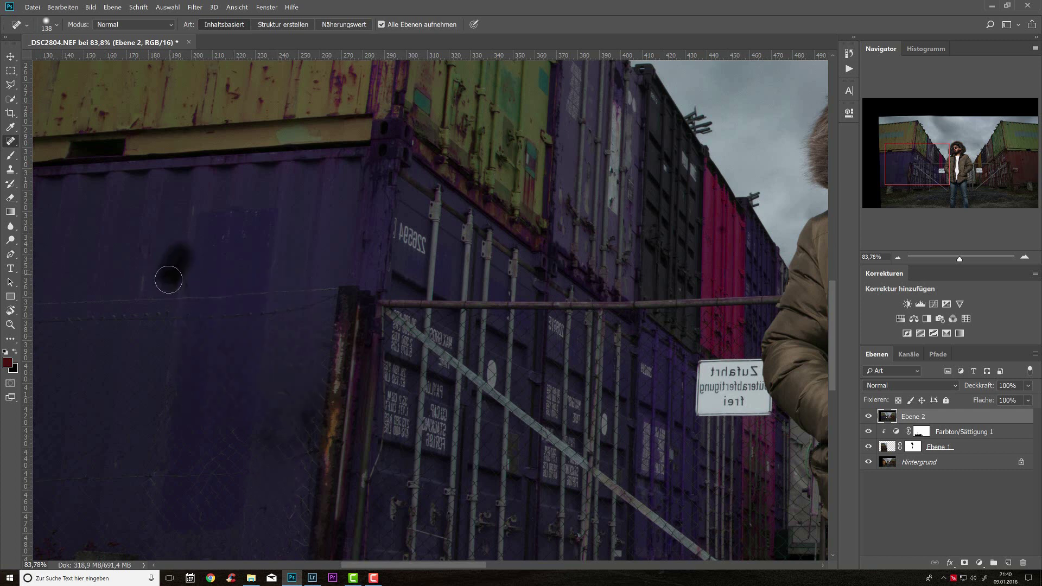
click(174, 265)
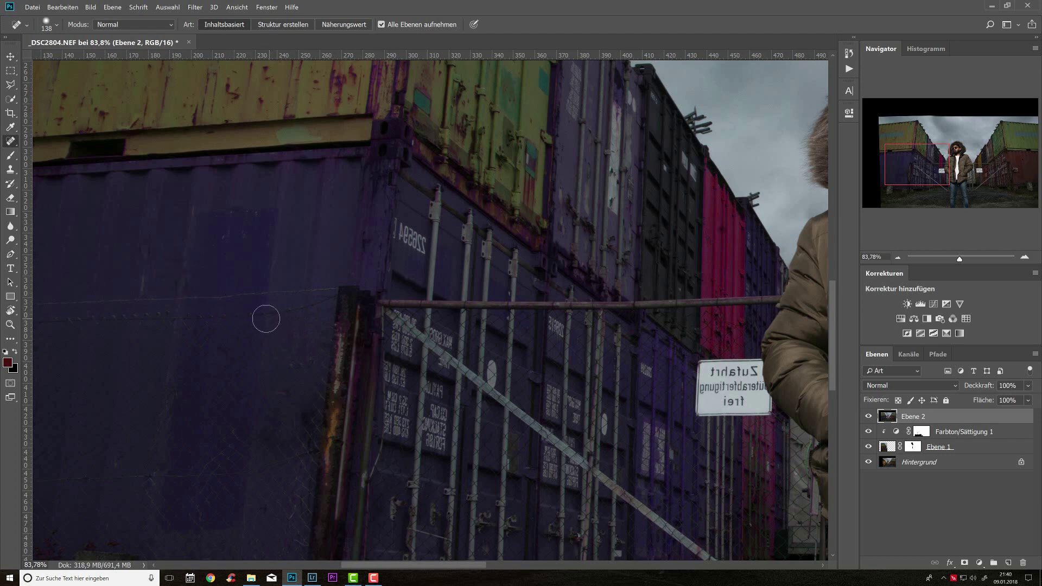
- Heal the dark notch on the yellow container
scroll(378, 395, up, 5)
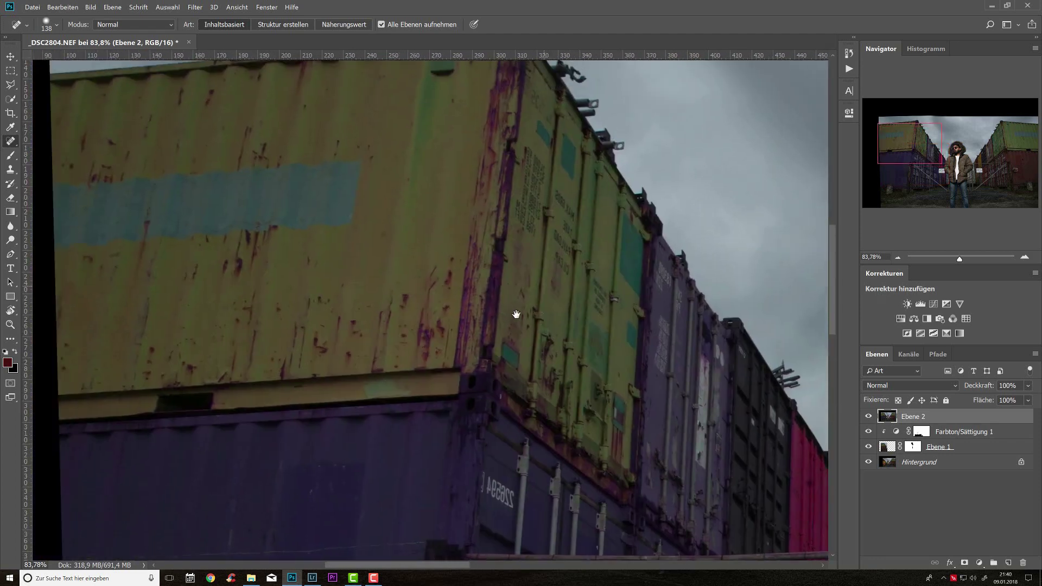
scroll(516, 314, left, 3)
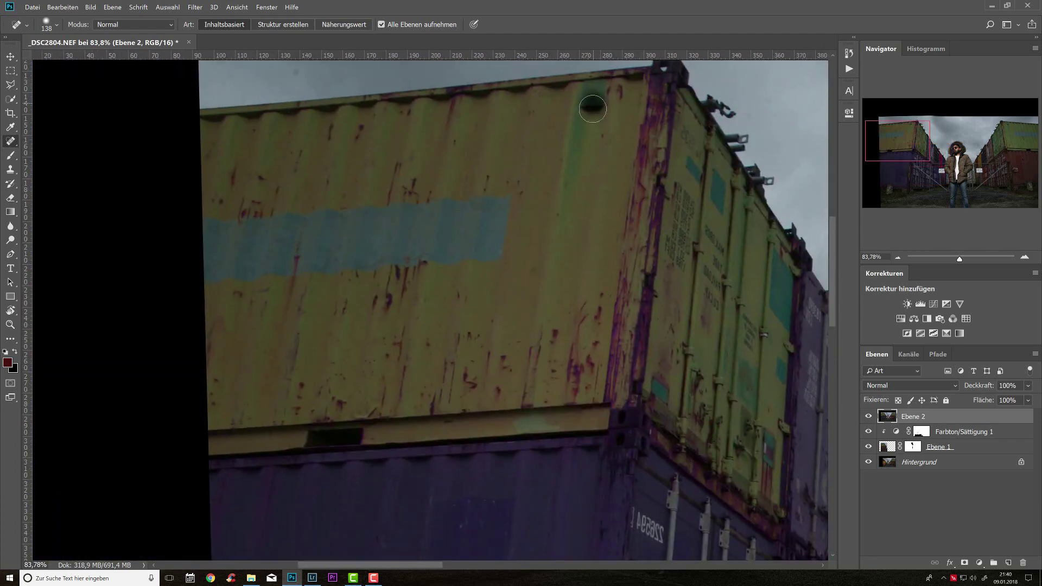
click(592, 111)
click(592, 110)
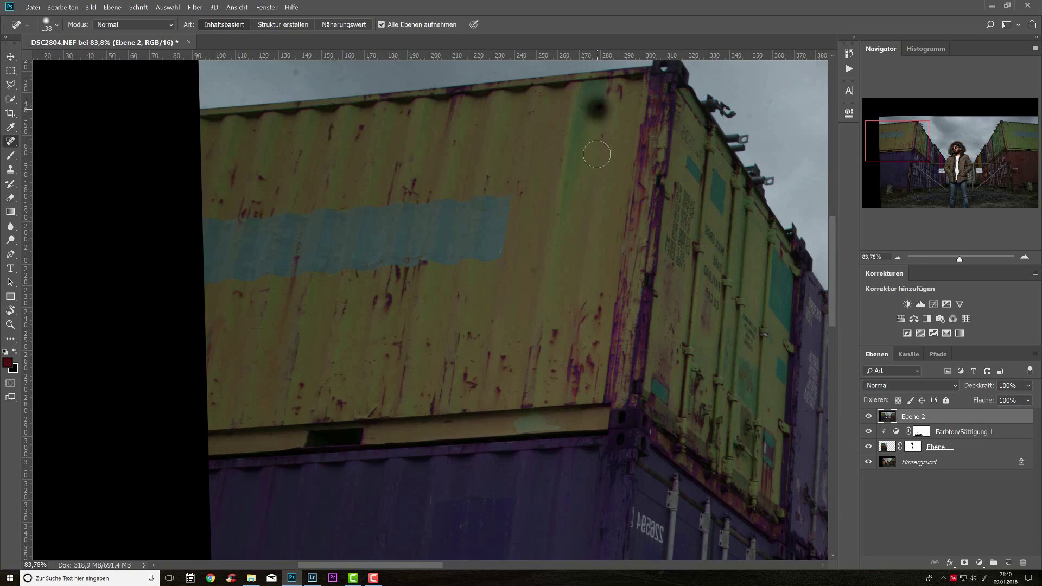
scroll(584, 175, down, 5)
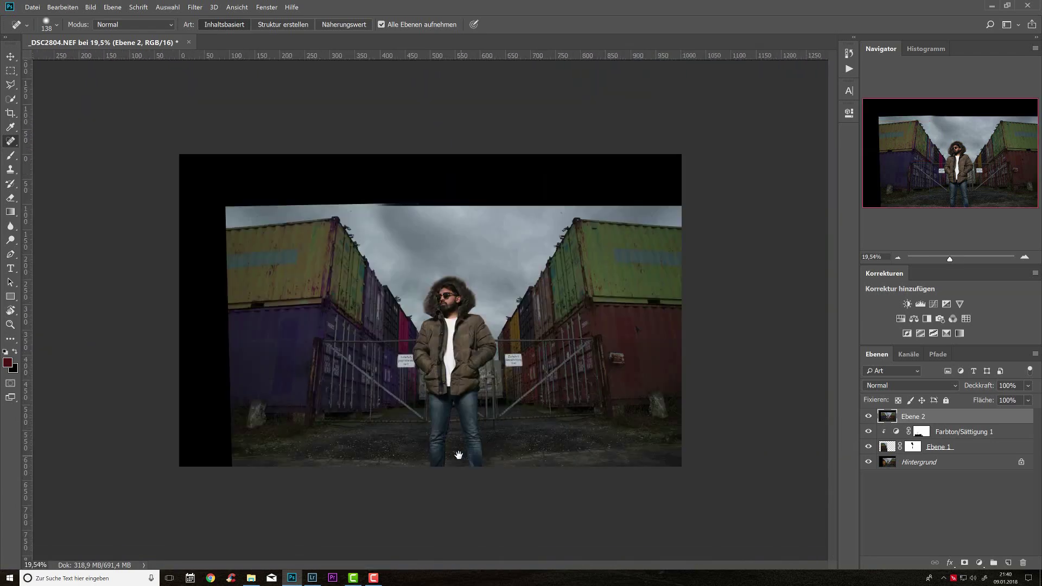
- Select the Clone Stamp with a 117 px brush at 11% hardness
scroll(268, 401, up, 1)
scroll(273, 407, up, 2)
scroll(315, 407, up, 2)
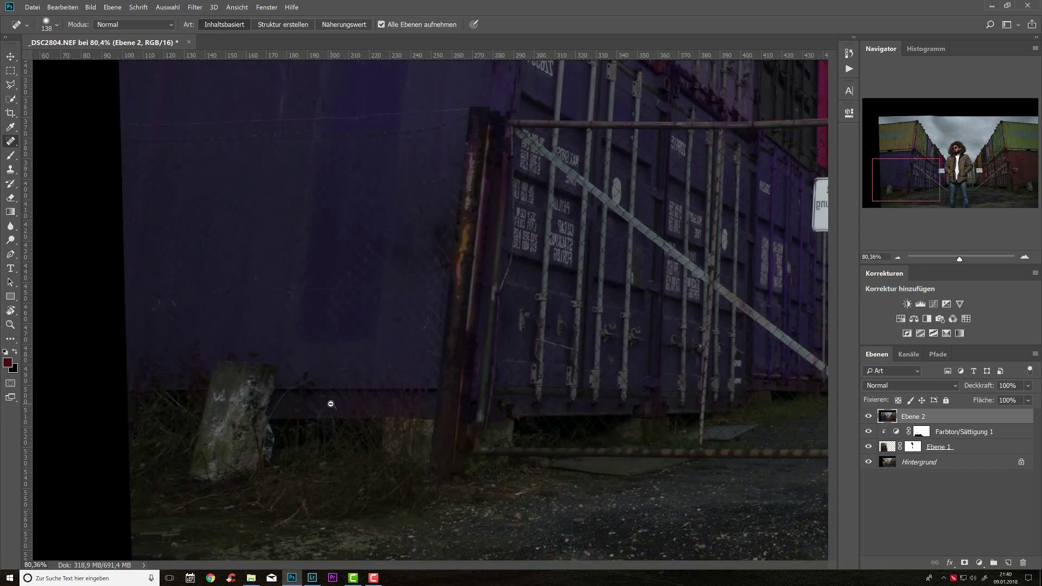
click(11, 169)
click(36, 170)
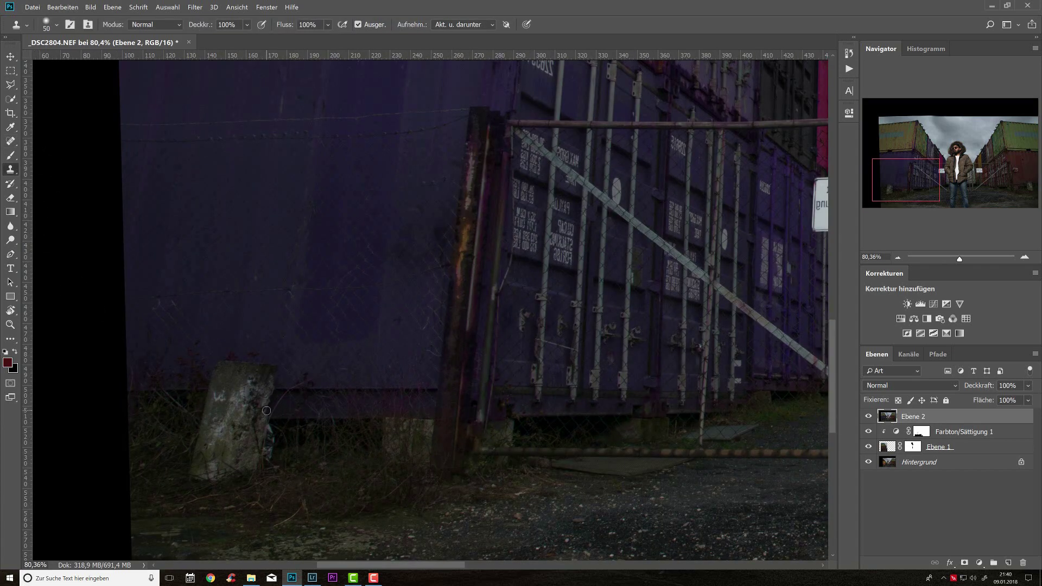
right_click(364, 444)
click(425, 434)
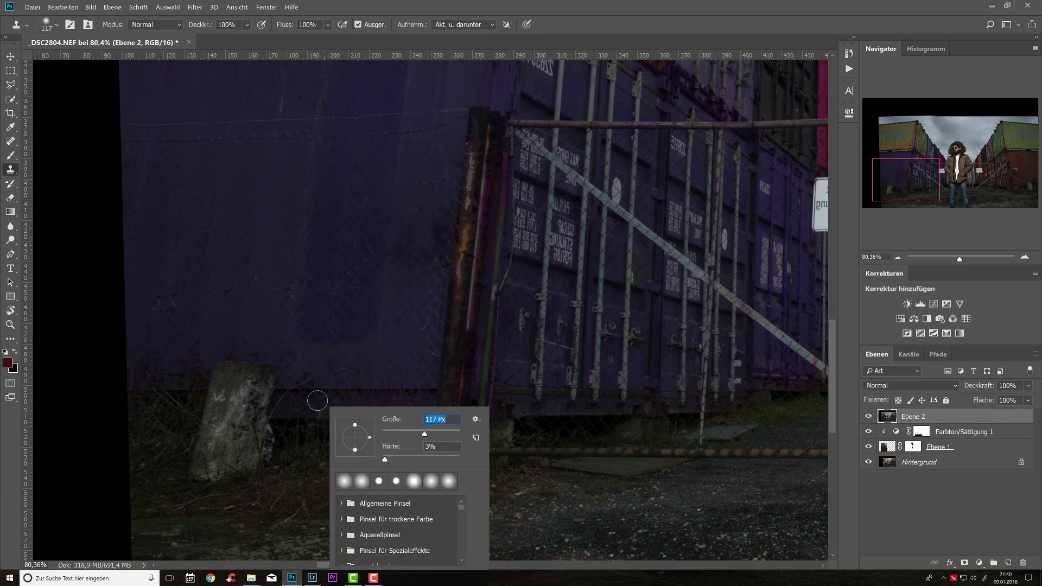
drag(388, 460, 410, 461)
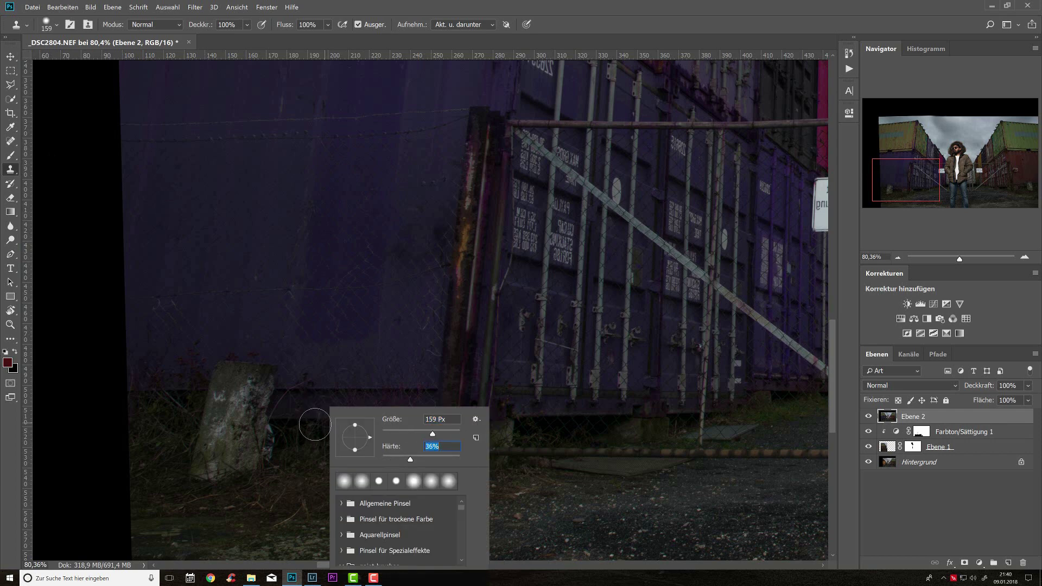
alt+click(354, 390)
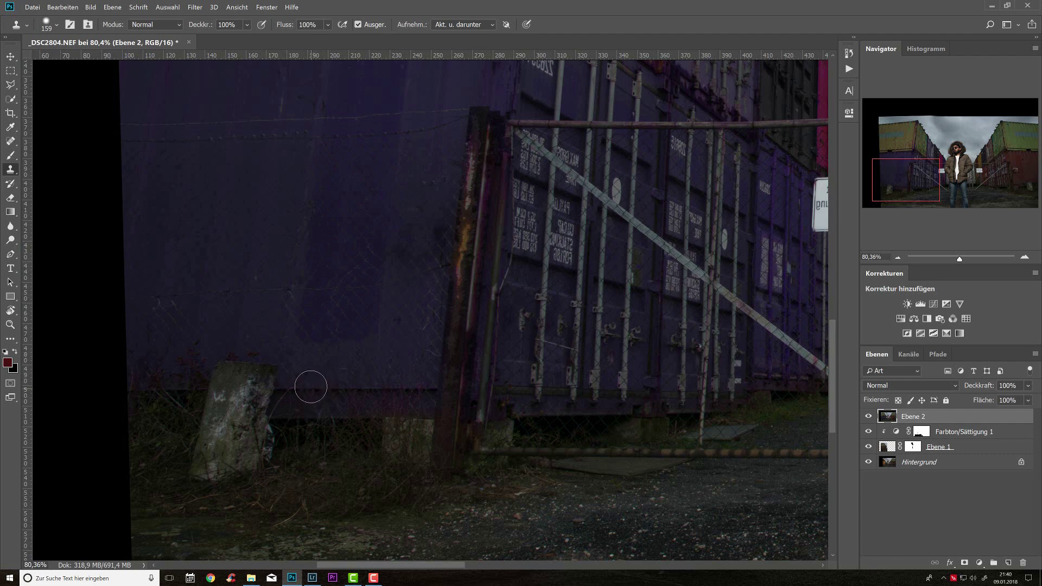
- Clone wall texture over the top and corner of the concrete post
click(308, 369)
key(ctrl+z)
mouse_move(284, 386)
mouse_down()
mouse_move(258, 367)
mouse_move(266, 424)
mouse_move(263, 402)
mouse_move(240, 442)
mouse_move(244, 374)
mouse_move(232, 458)
mouse_move(234, 385)
mouse_move(226, 379)
mouse_move(209, 407)
mouse_up()
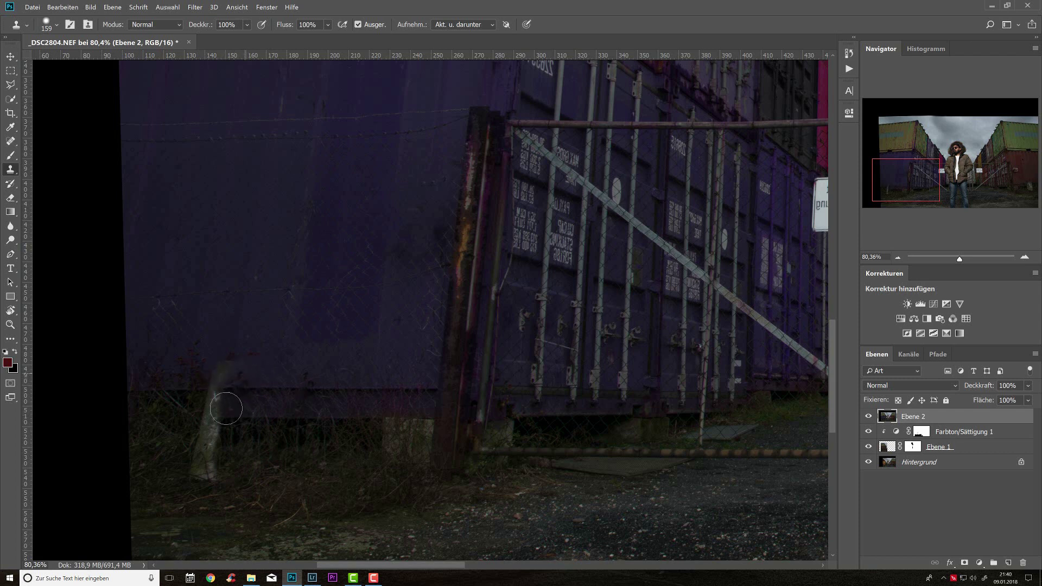
mouse_move(226, 372)
mouse_down()
mouse_move(198, 454)
mouse_move(216, 463)
mouse_move(195, 473)
mouse_up()
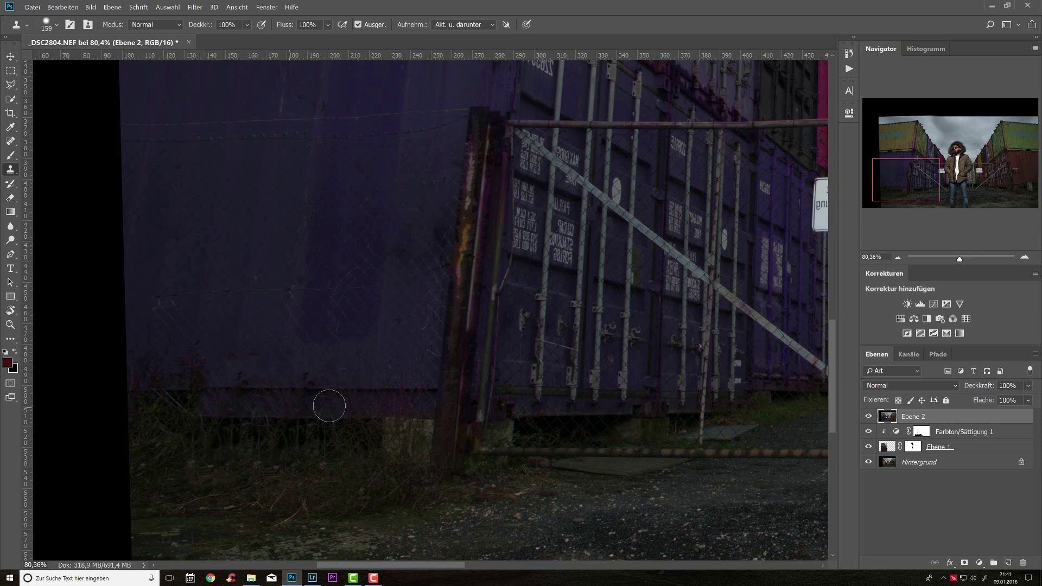
- Reduce the clone brush size to 78 px
right_click(222, 387)
text(78 Px)
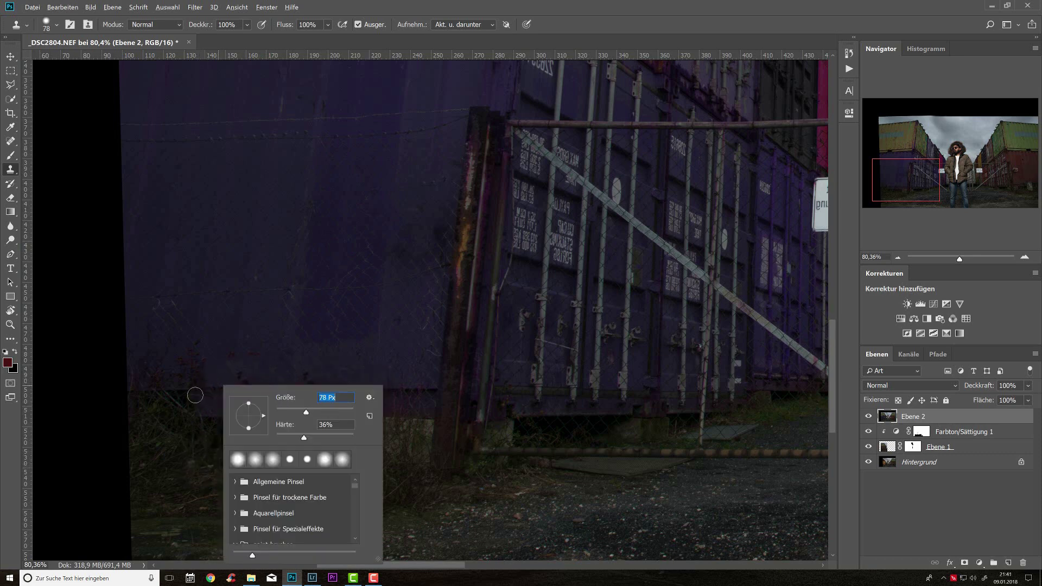
key(Return)
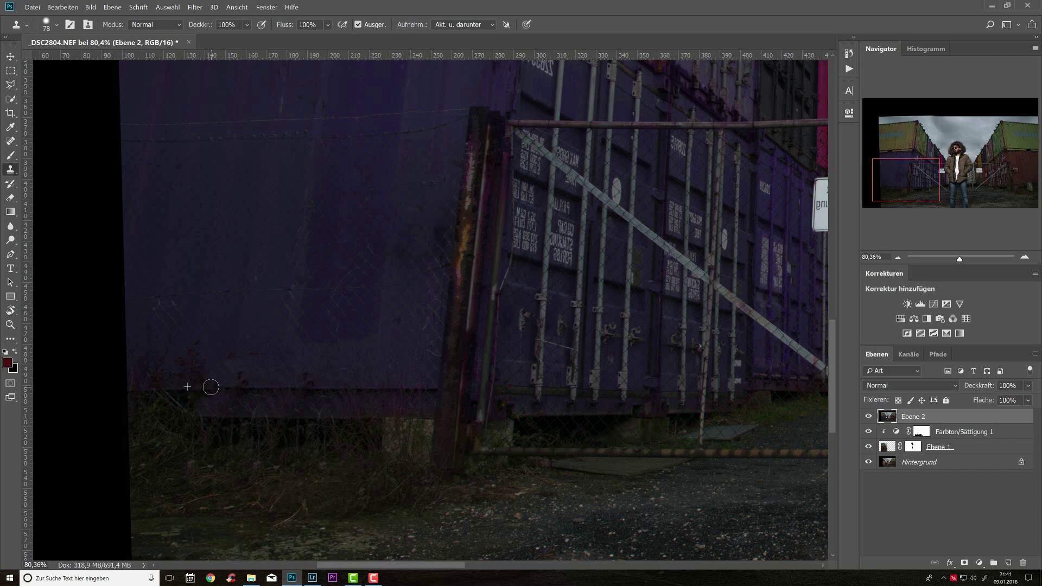
scroll(456, 430, down, 10)
- Set the Clone Stamp to 28 px and paint dark container texture over the sign's lower text
scroll(440, 383, up, 6)
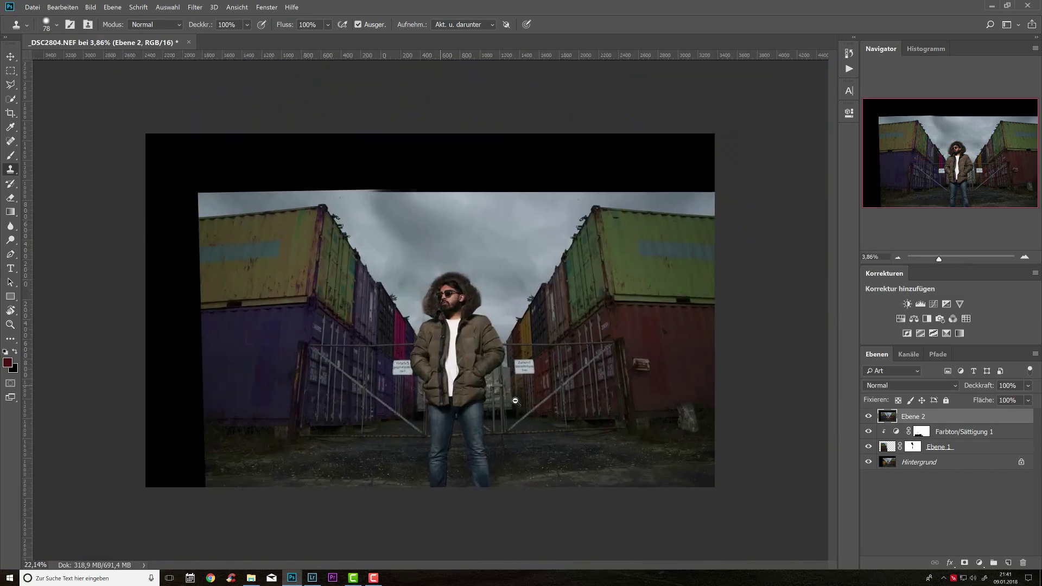
scroll(527, 404, up, 2)
scroll(527, 403, down, 1)
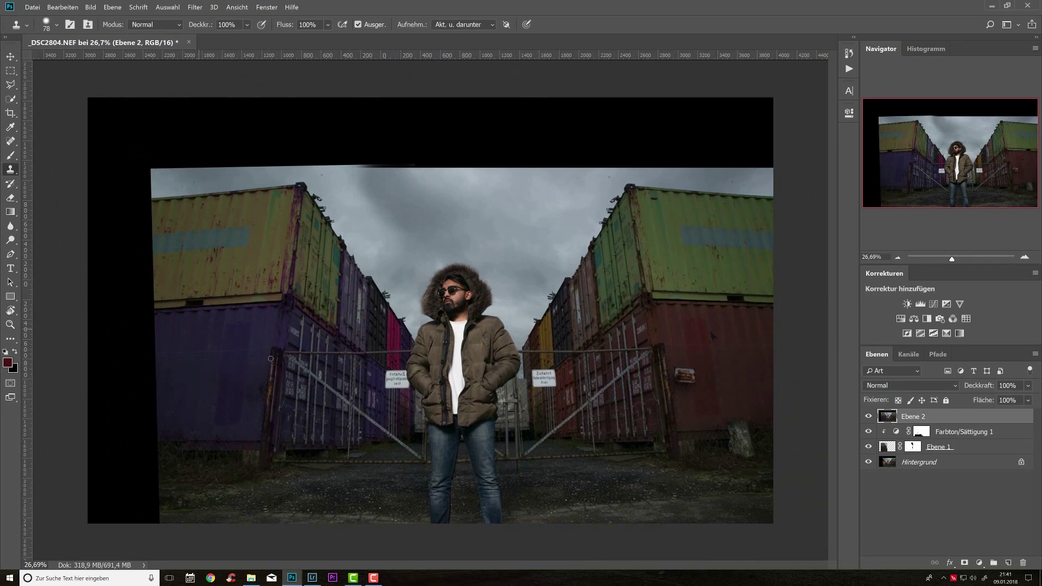
scroll(437, 380, up, 4)
scroll(442, 383, up, 2)
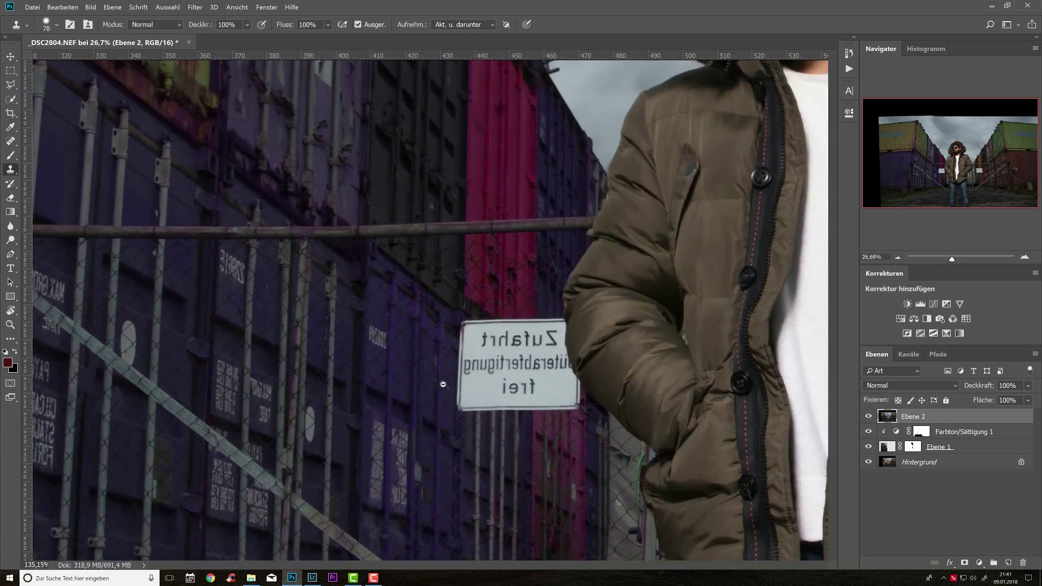
scroll(478, 369, up, 2)
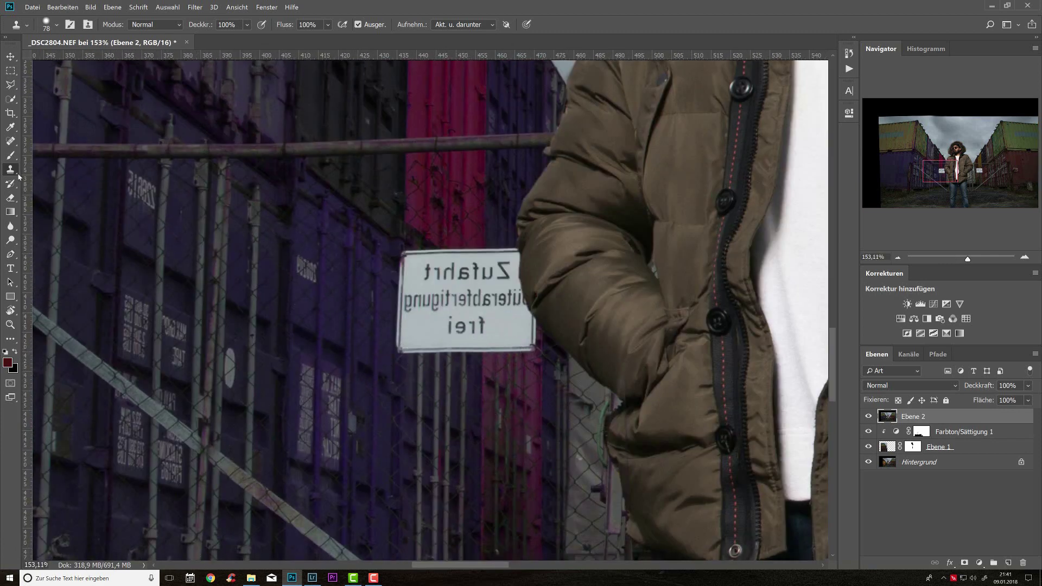
right_click(482, 386)
drag(538, 405, 532, 404)
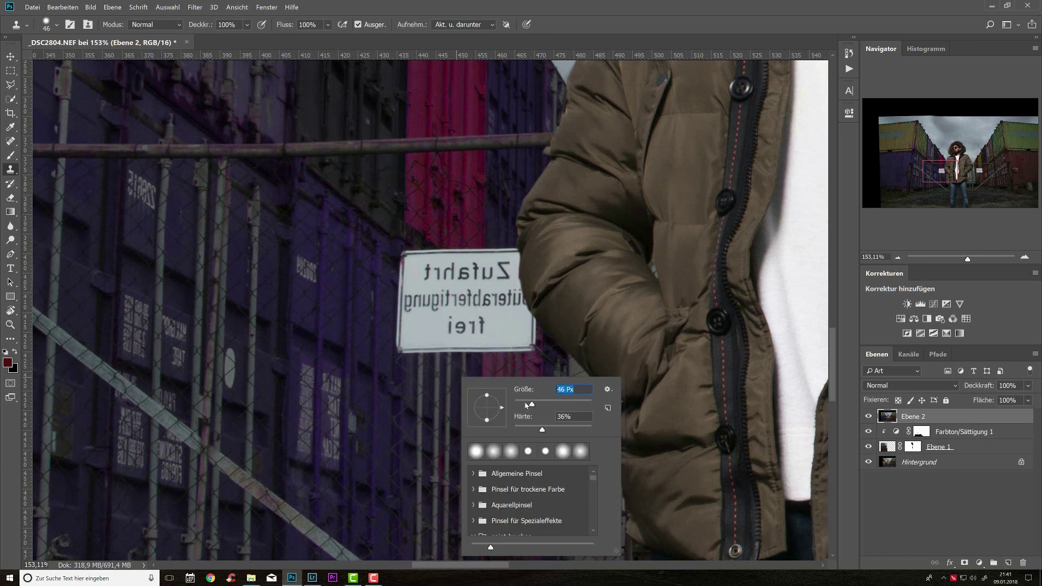
text(28)
key(Return)
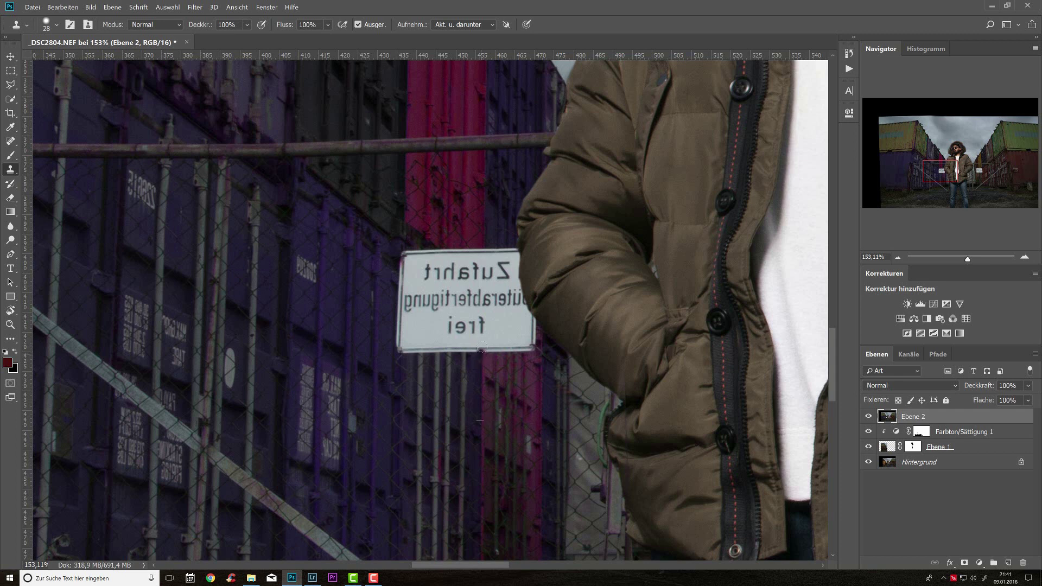
mouse_move(481, 348)
mouse_down()
mouse_move(494, 312)
mouse_move(530, 355)
mouse_move(518, 326)
mouse_move(474, 340)
mouse_up()
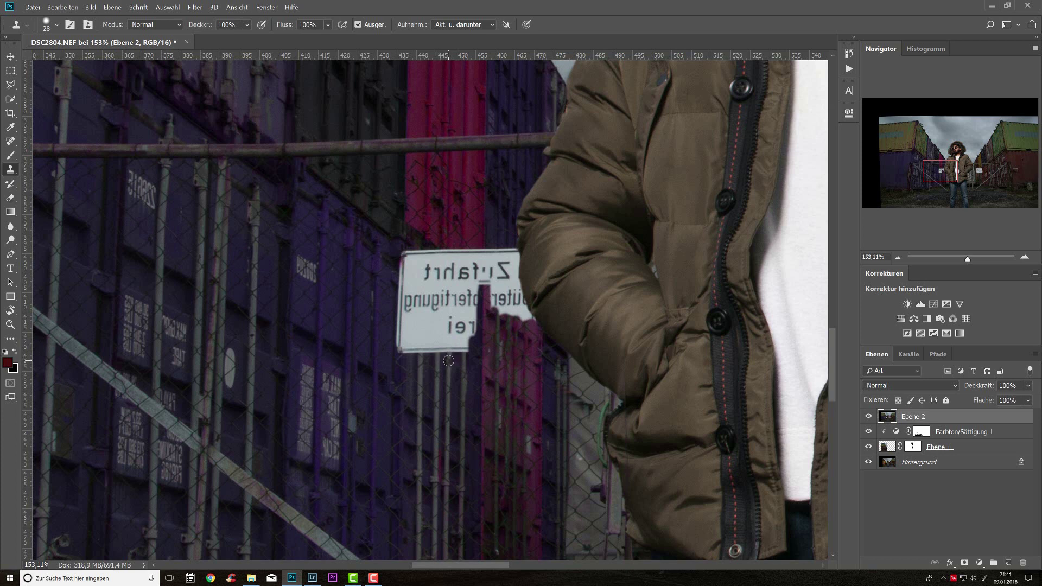
mouse_move(449, 360)
mouse_down()
mouse_move(461, 348)
mouse_move(406, 338)
mouse_move(424, 339)
mouse_move(474, 294)
mouse_move(439, 303)
mouse_move(447, 296)
mouse_up()
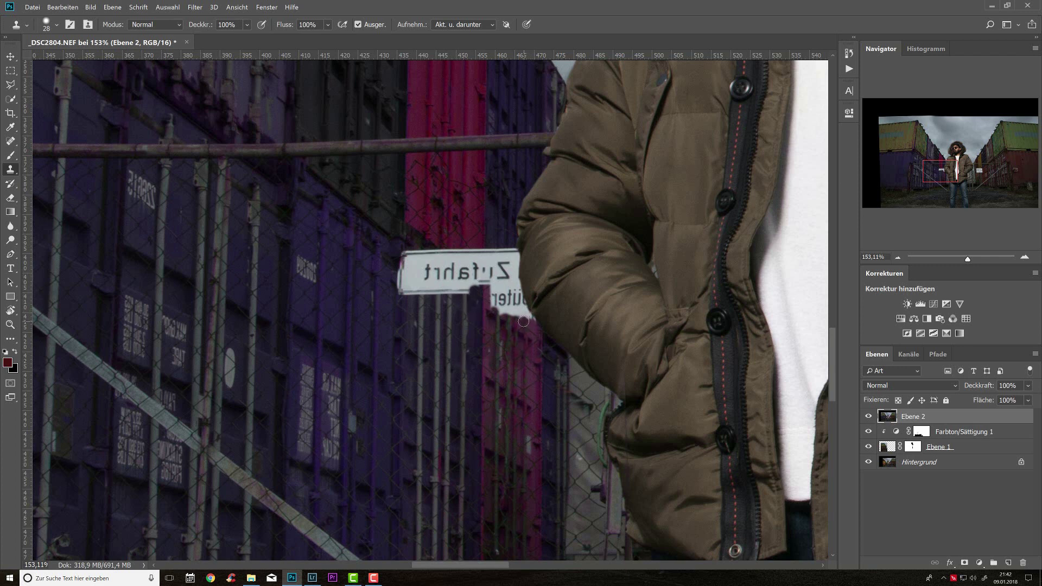
- Clone dark texture over the sign's right edge, top-right corner, top edge and lower-left edge
mouse_move(523, 321)
mouse_down()
mouse_move(493, 288)
mouse_move(514, 302)
mouse_up()
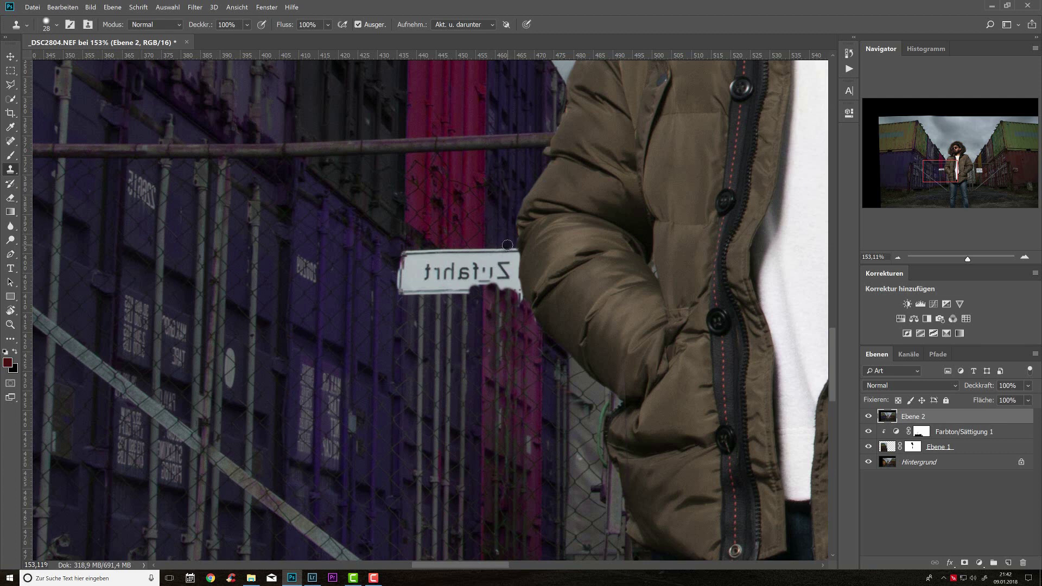
mouse_move(508, 245)
mouse_down()
mouse_move(490, 255)
mouse_move(502, 269)
mouse_move(513, 251)
mouse_up()
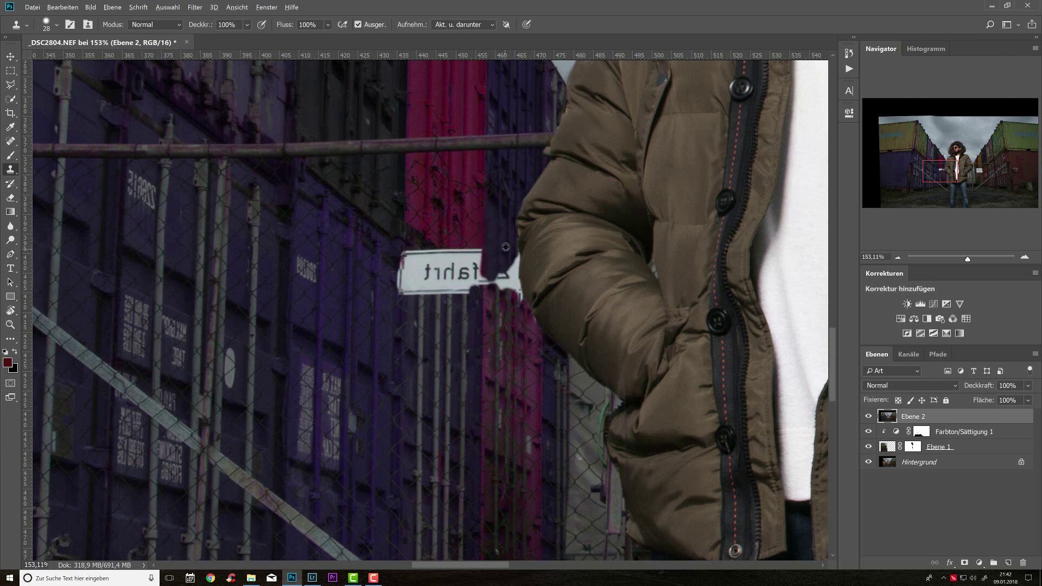
mouse_move(514, 254)
mouse_down()
mouse_move(516, 282)
mouse_move(514, 265)
mouse_move(514, 282)
mouse_move(475, 252)
mouse_move(461, 255)
mouse_up()
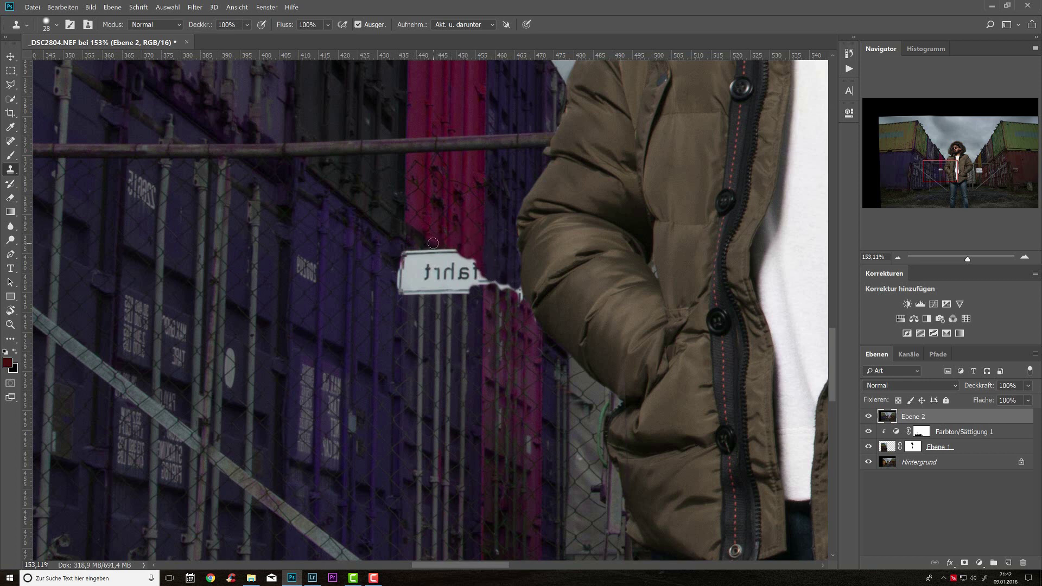
drag(433, 243, 455, 254)
mouse_move(402, 274)
mouse_down()
mouse_move(402, 294)
mouse_move(403, 254)
mouse_move(409, 304)
mouse_up()
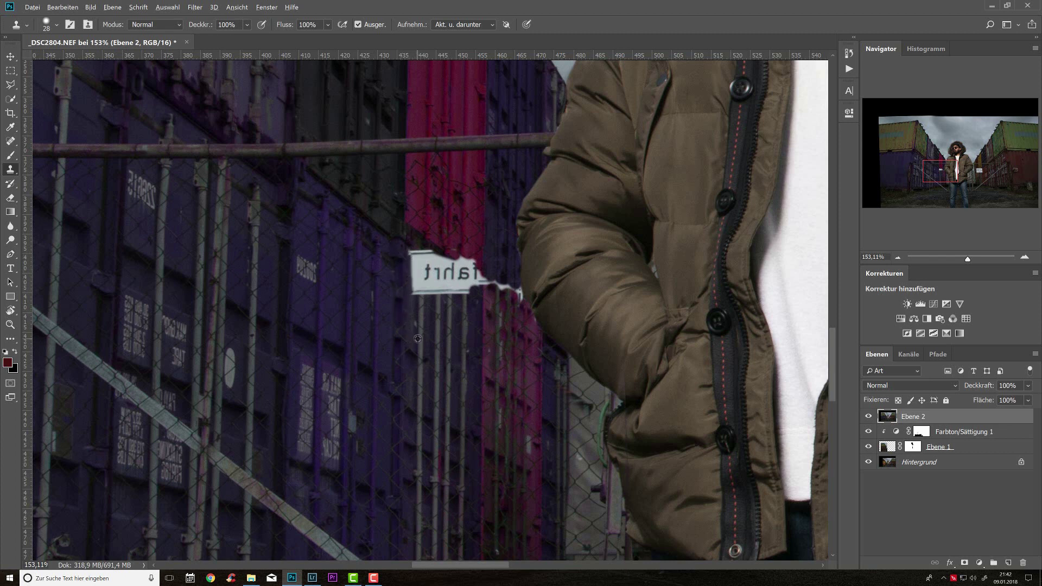
- Resample near the sign and extend the dark pole over its left end and remaining right edge
alt+click(422, 332)
mouse_move(420, 306)
mouse_down()
mouse_move(412, 256)
mouse_move(453, 271)
mouse_move(464, 298)
mouse_move(454, 290)
mouse_move(467, 297)
mouse_move(422, 259)
mouse_move(464, 281)
mouse_up()
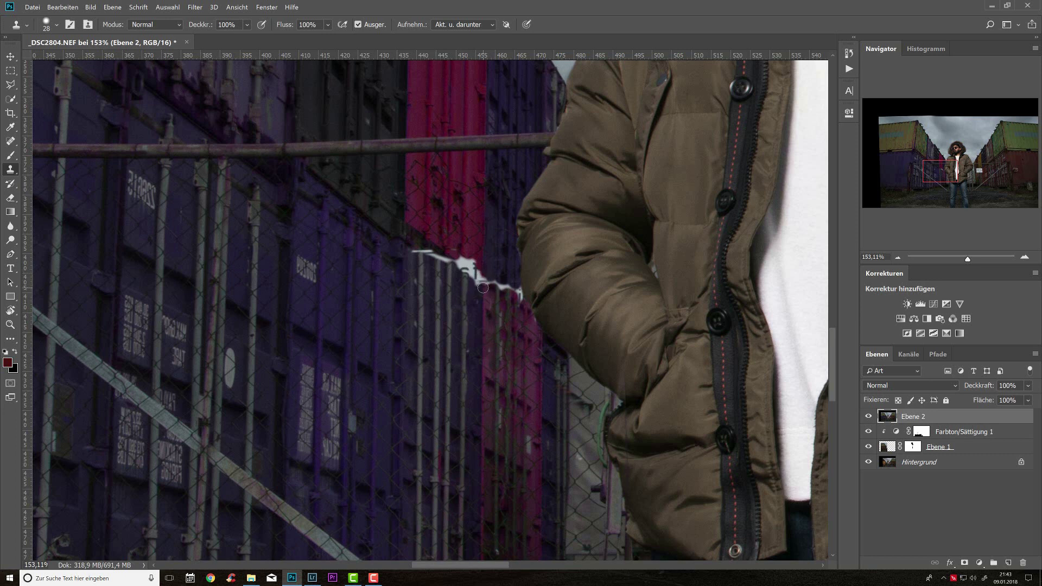
drag(483, 284, 515, 295)
drag(421, 255, 472, 282)
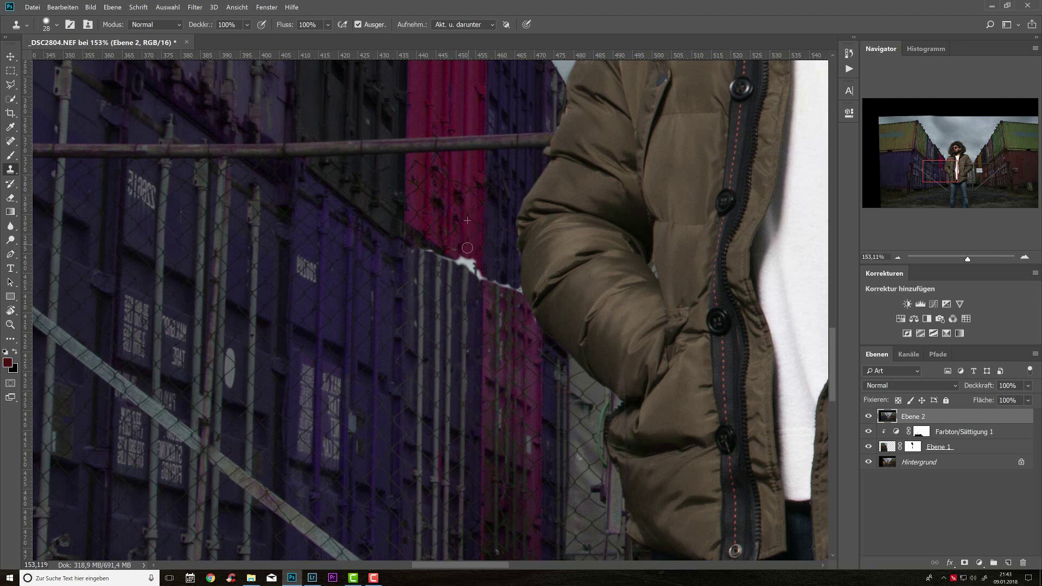
- Clone over the leftover white fragment and darken the light container edge beside the jacket
drag(473, 256, 460, 255)
drag(408, 241, 469, 278)
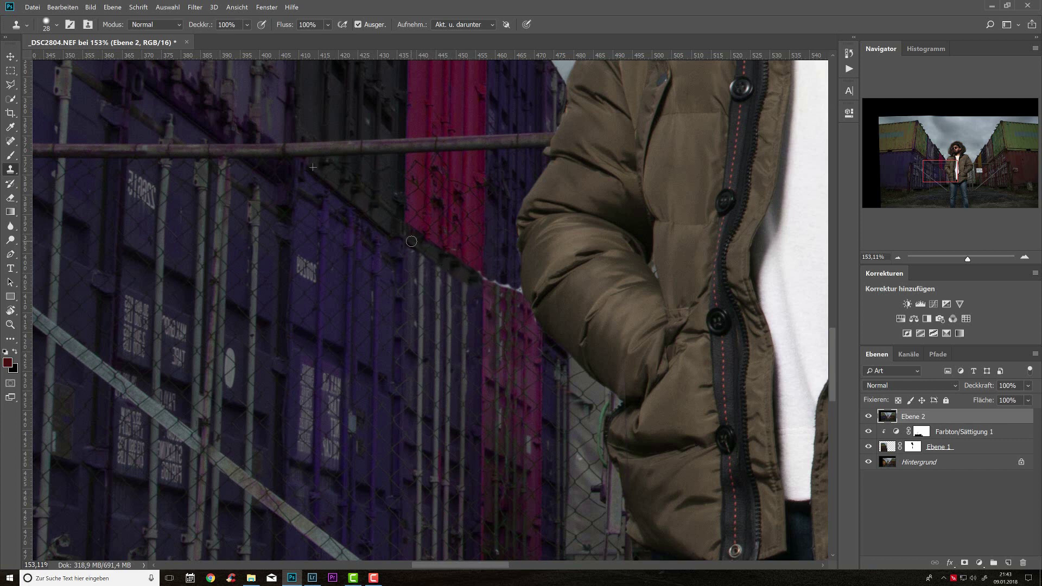
drag(411, 241, 458, 278)
mouse_move(491, 300)
mouse_down()
mouse_move(527, 317)
mouse_move(483, 280)
mouse_up()
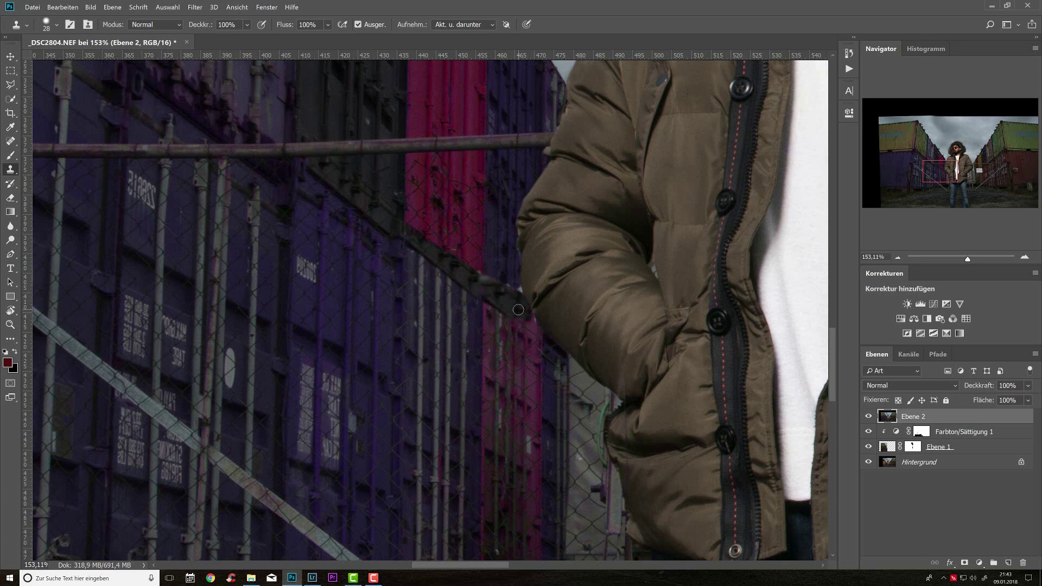
drag(525, 317, 534, 338)
drag(482, 295, 491, 280)
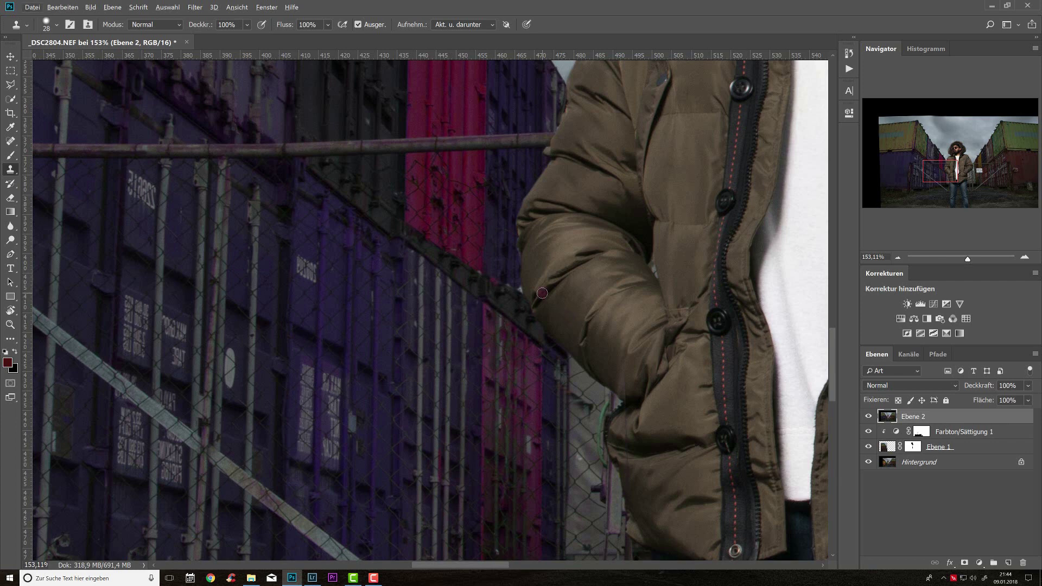
- Shrink the clone brush to 18 px and clone over the light specks at the jacket edge
scroll(542, 293, up, 3)
right_click(578, 324)
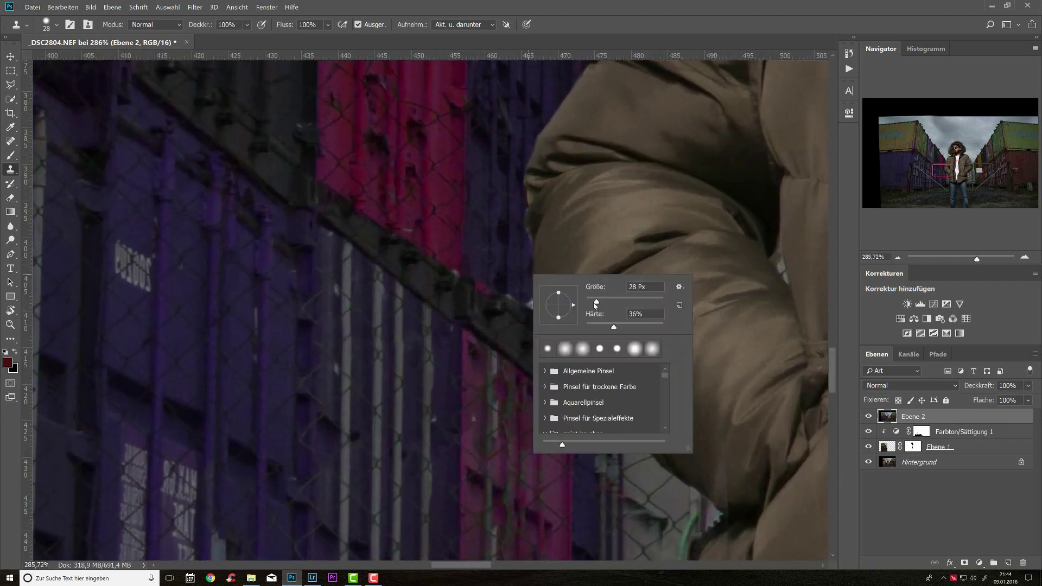
drag(595, 305, 592, 304)
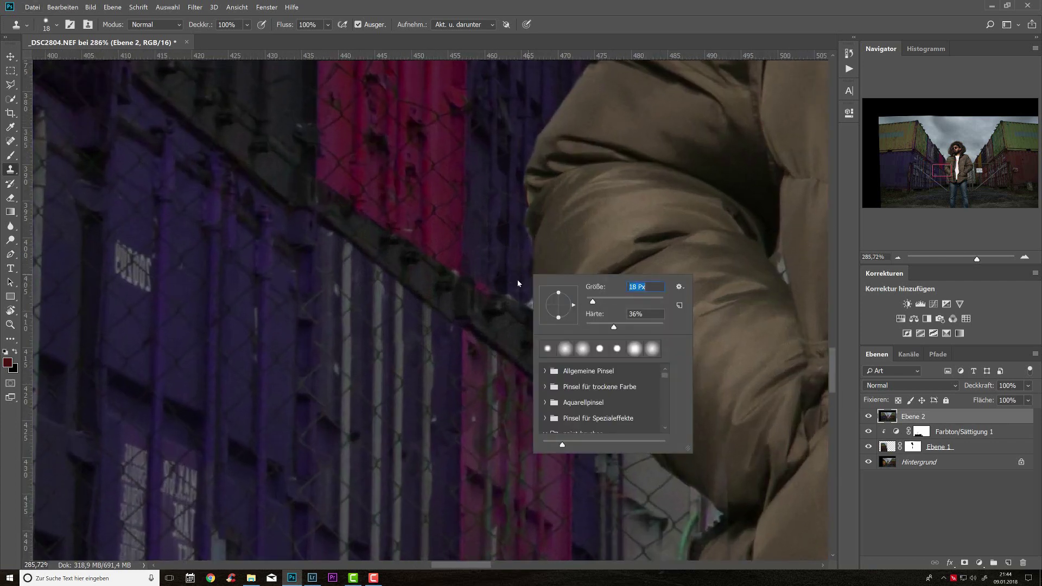
click(430, 262)
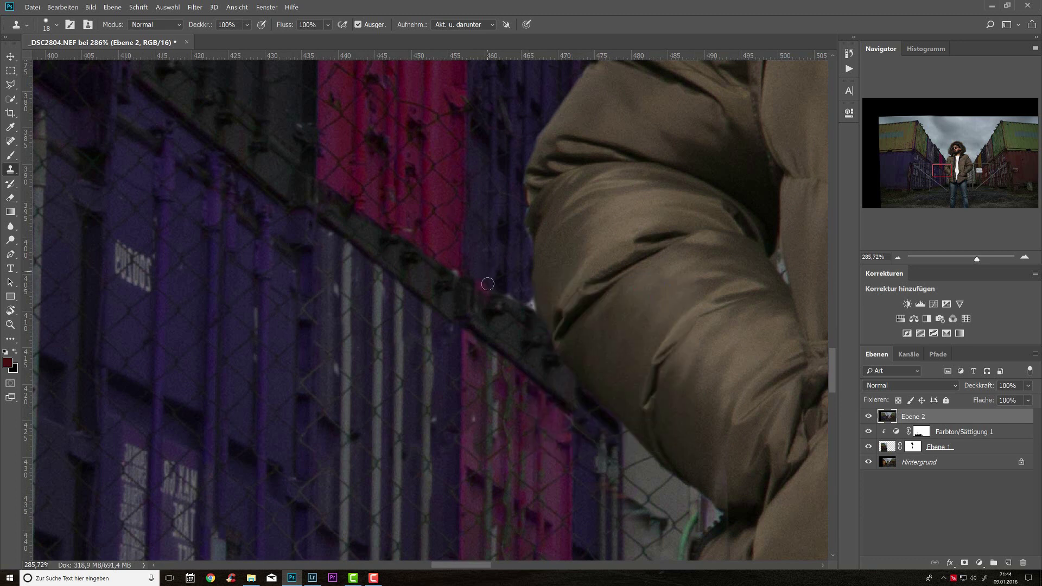
alt+click(461, 242)
click(526, 302)
alt+click(523, 260)
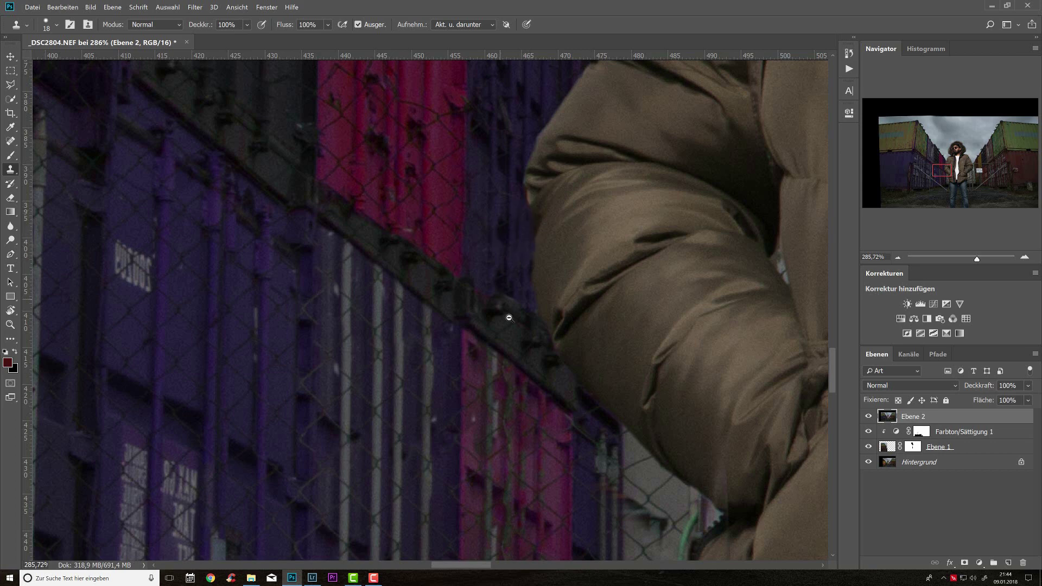
- Zoom out to bring the whole man into view
alt+click(559, 353)
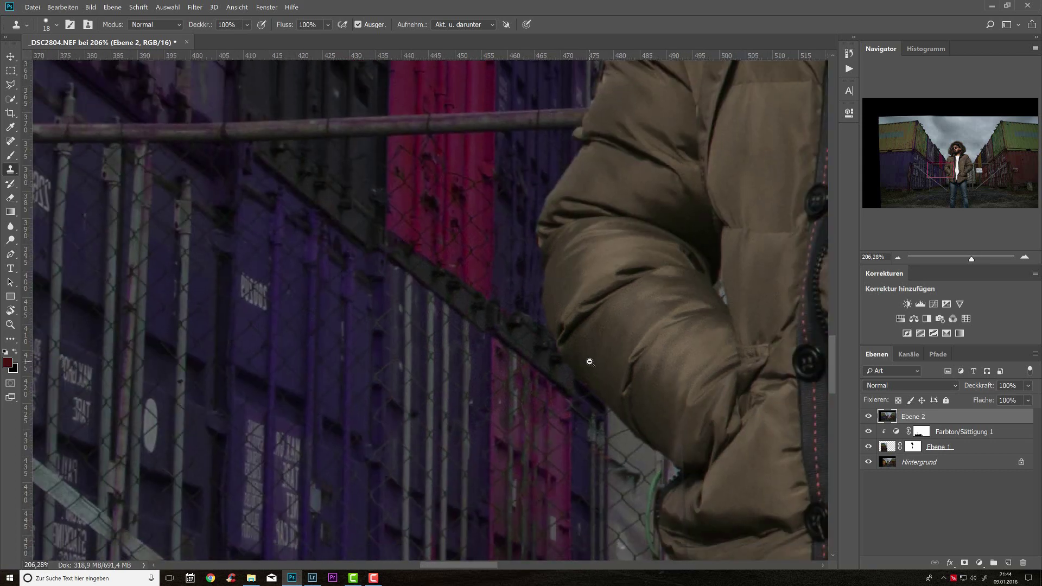
scroll(589, 362, down, 5)
mouse_move(483, 333)
mouse_down()
mouse_move(538, 333)
mouse_move(400, 295)
mouse_up()
click(867, 416)
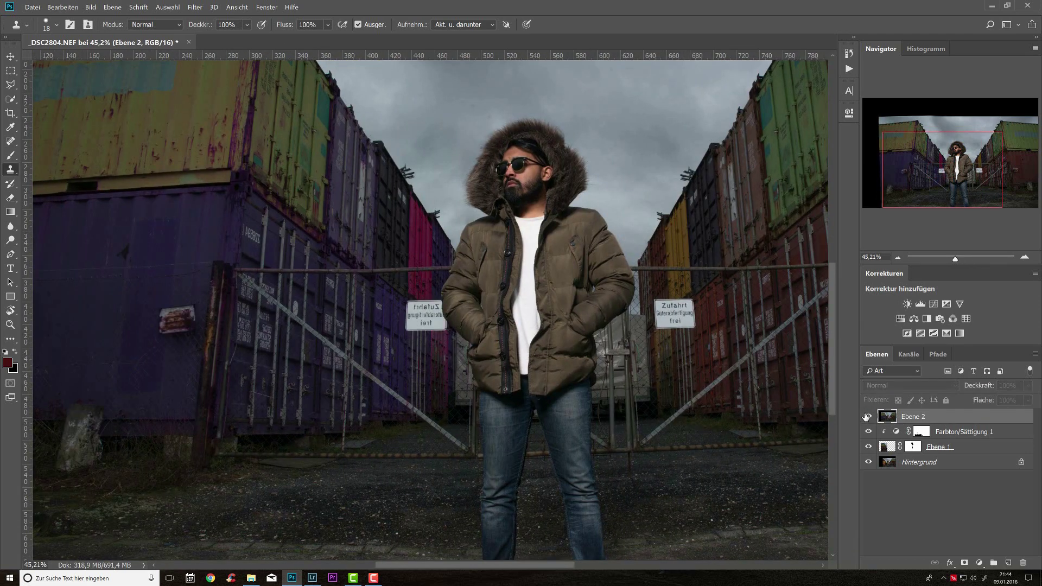
click(867, 416)
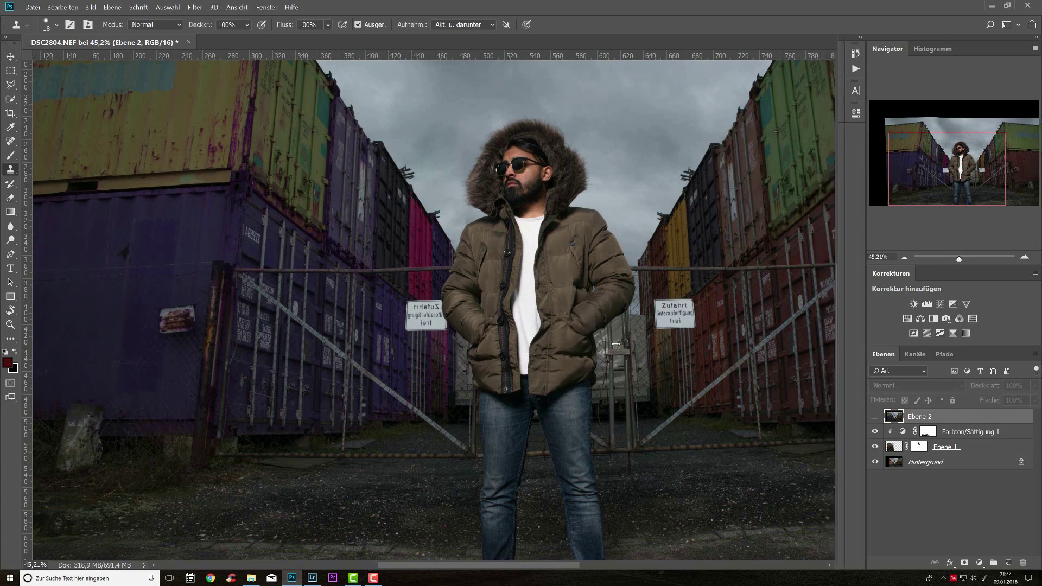
click(876, 416)
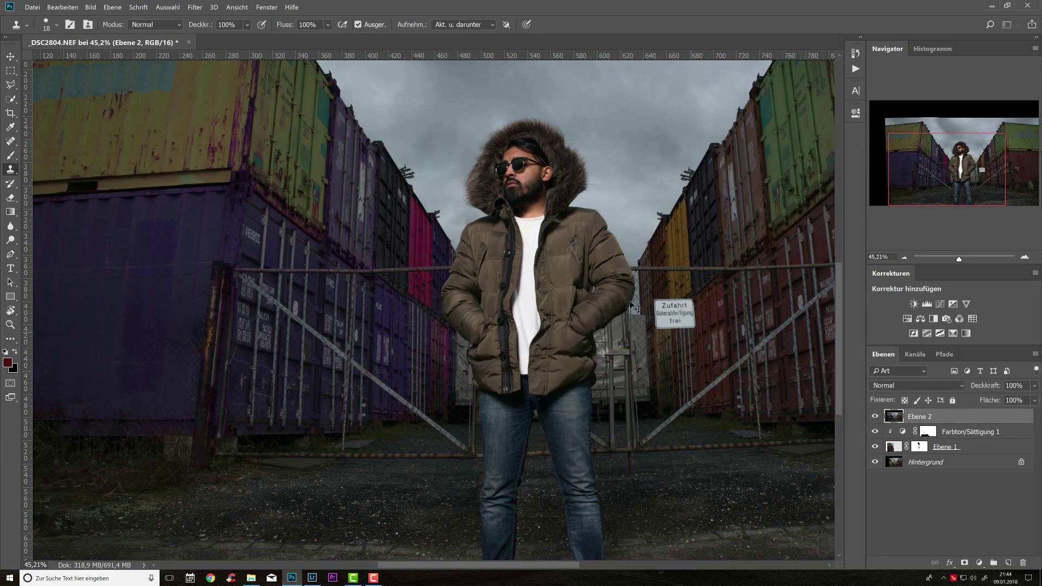
drag(435, 337, 501, 346)
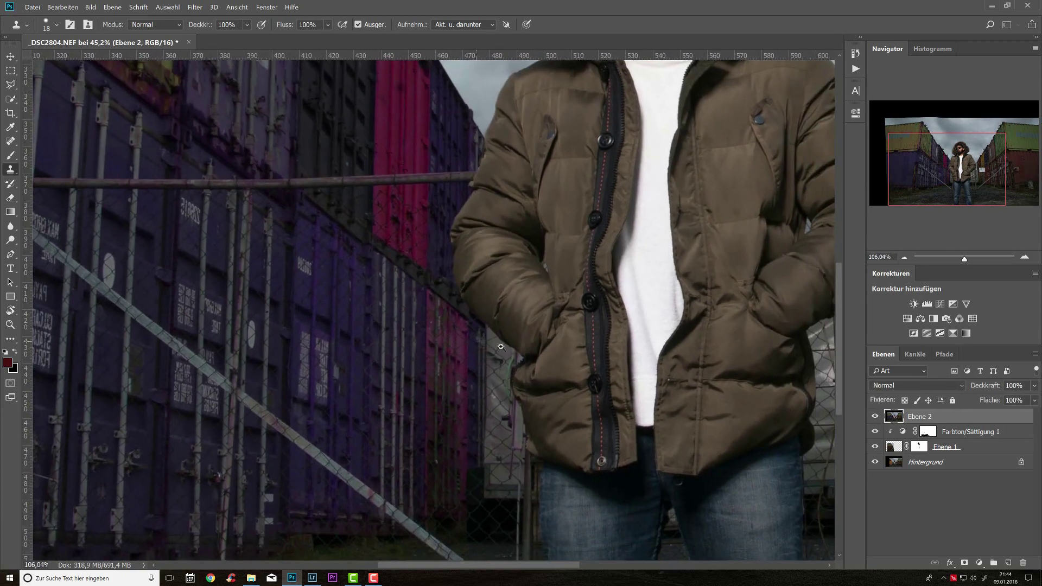
click(568, 354)
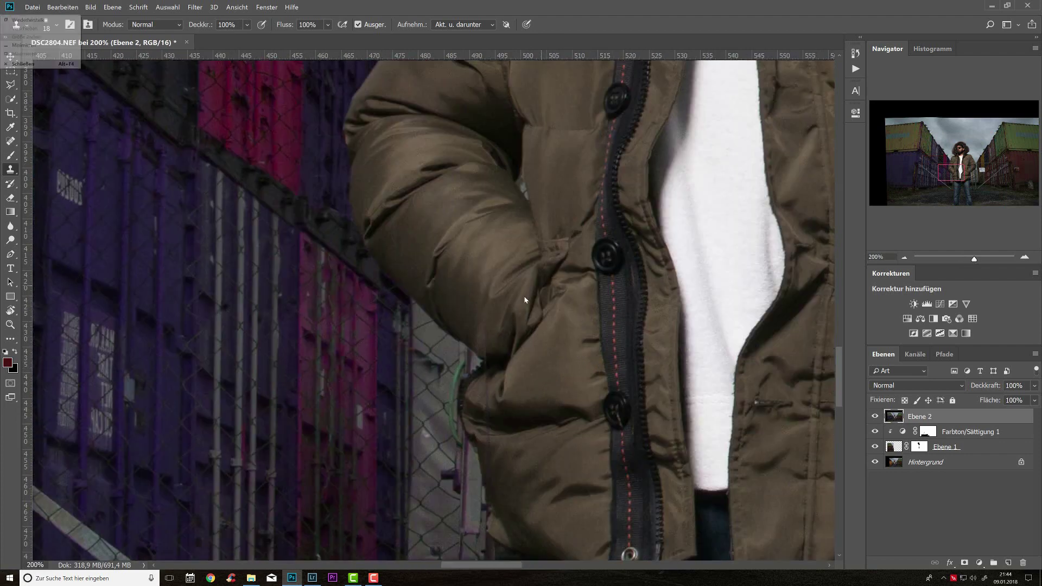
alt+click(516, 307)
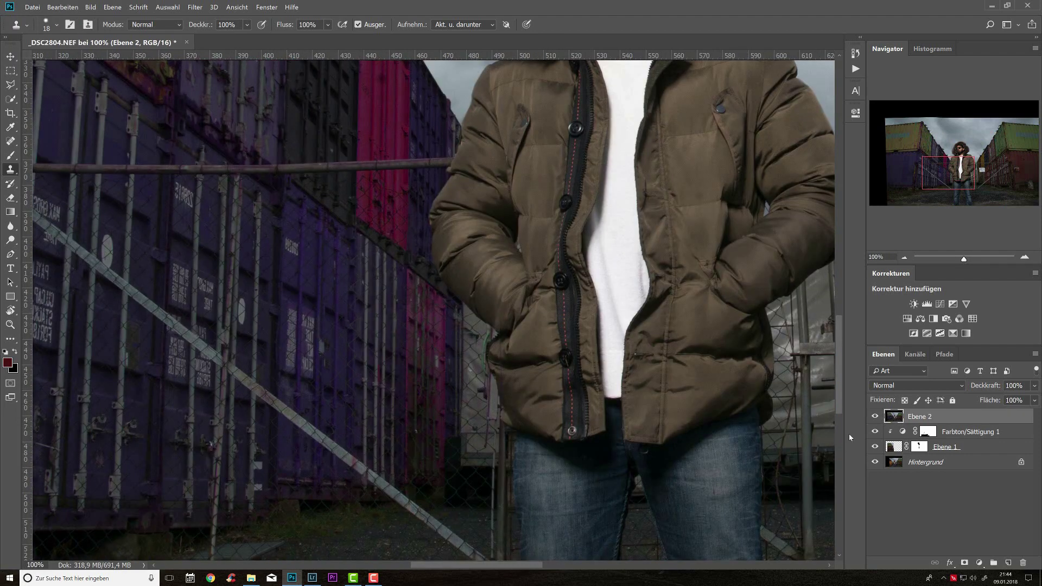
click(875, 416)
click(876, 415)
alt+click(559, 293)
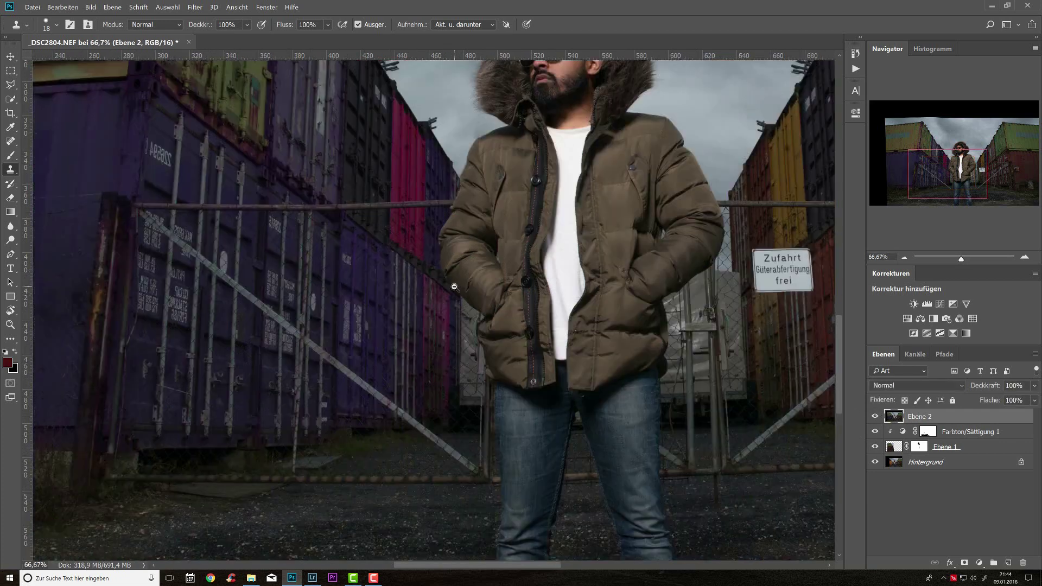
alt+click(639, 331)
alt+click(722, 333)
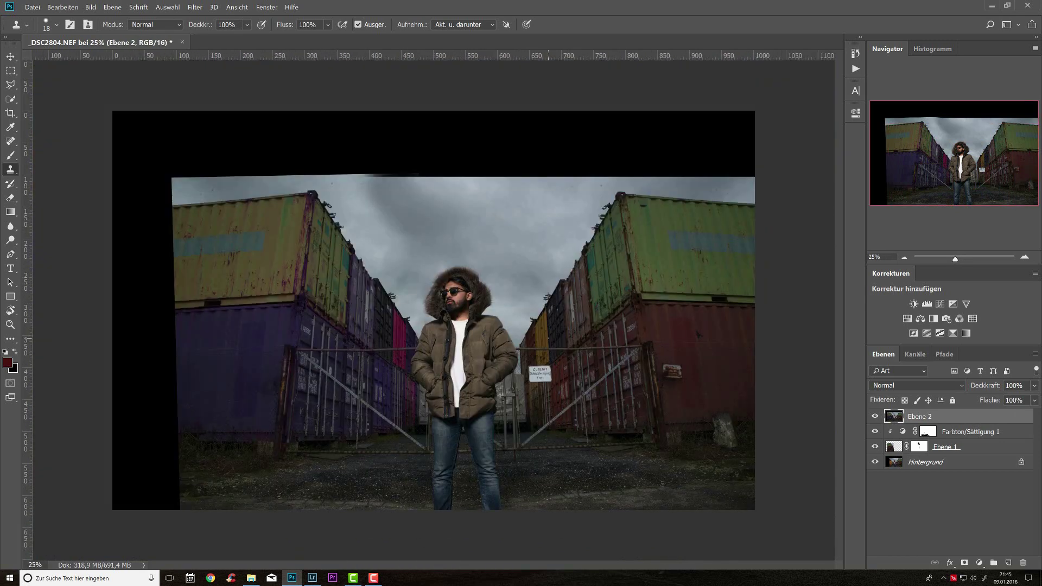
click(876, 419)
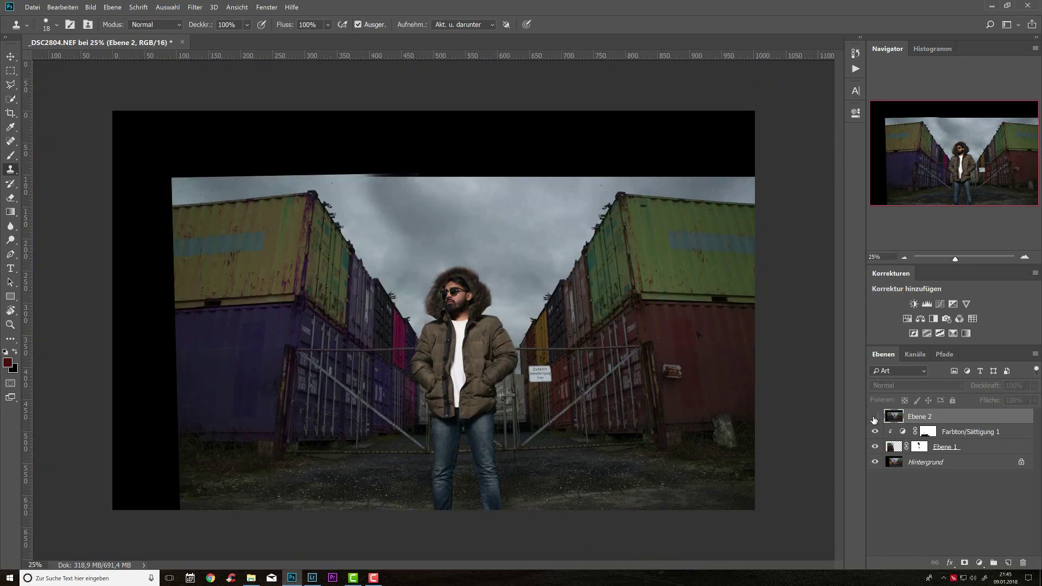
click(876, 419)
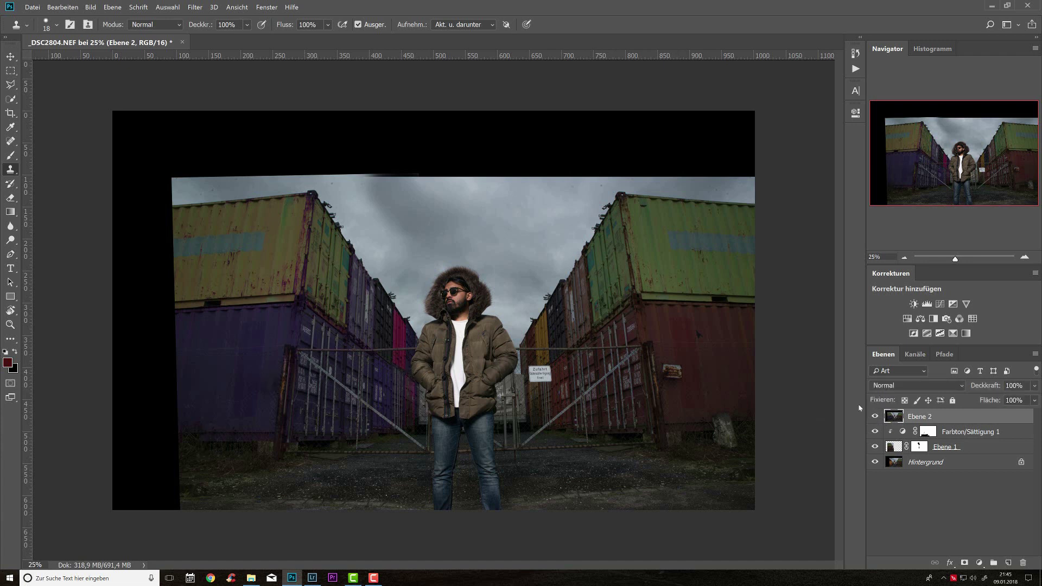
- Set the Clone Stamp to 32 px and clone over the painted container number
click(876, 417)
click(876, 417)
mouse_move(312, 334)
mouse_down()
mouse_move(383, 345)
mouse_move(307, 318)
mouse_up()
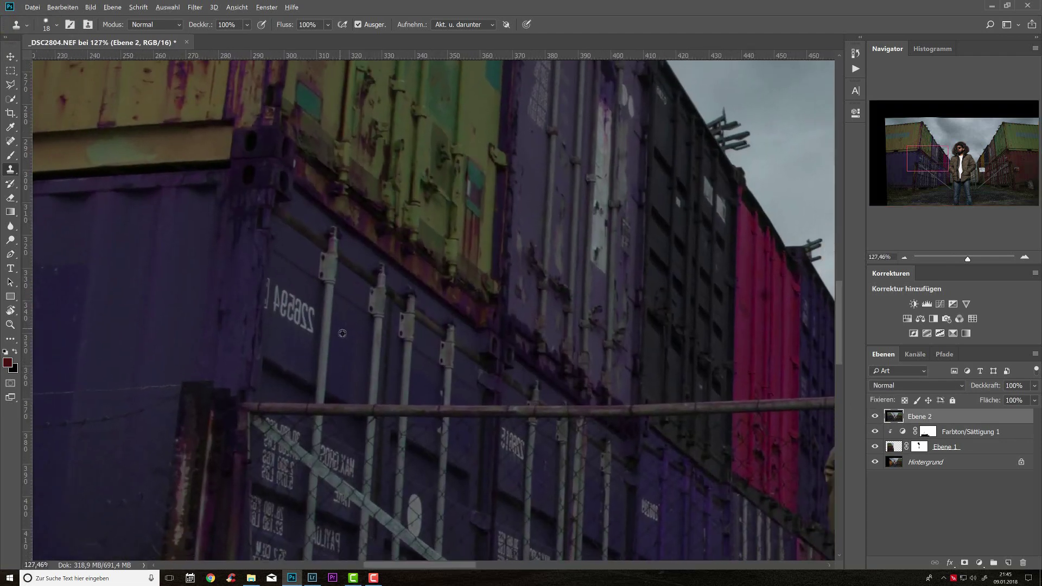
right_click(370, 348)
text(32 Px)
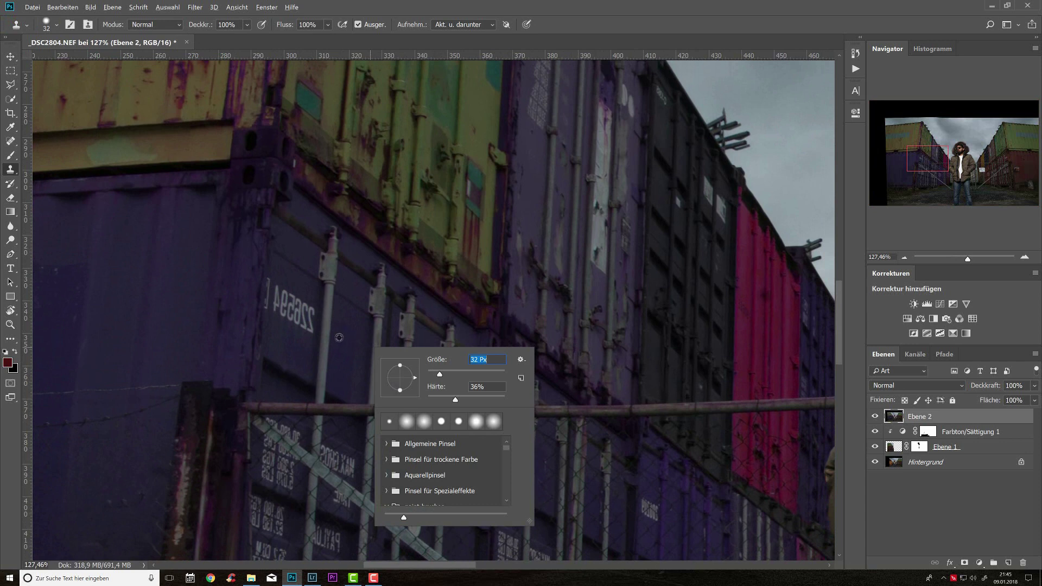
key(Return)
mouse_move(312, 314)
mouse_down()
mouse_move(298, 353)
mouse_move(281, 309)
mouse_move(289, 299)
mouse_move(272, 297)
mouse_up()
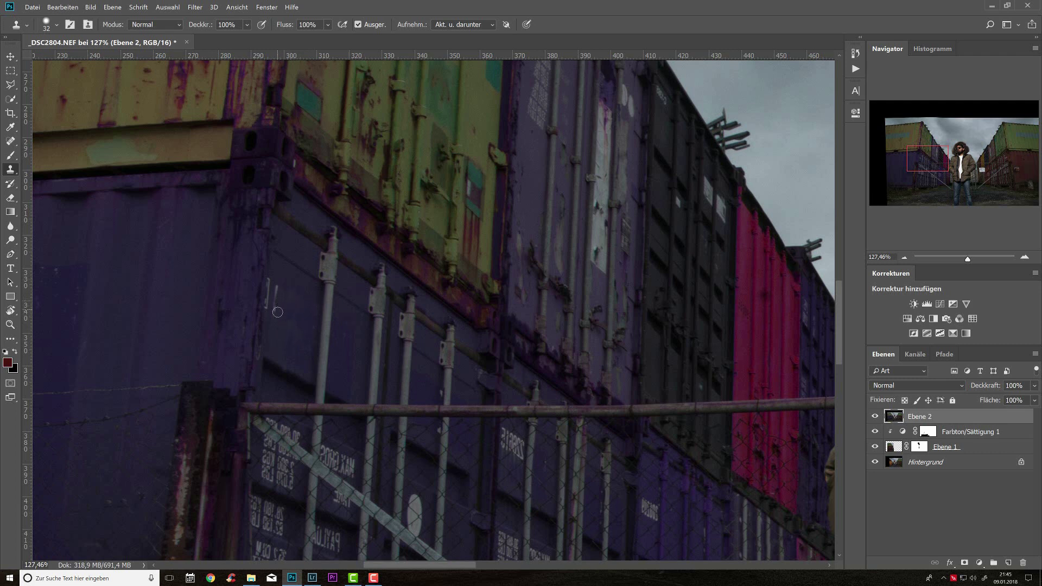
- Heal the dark spots on the container wall with an 88 px Spot Healing Brush
click(11, 142)
click(53, 143)
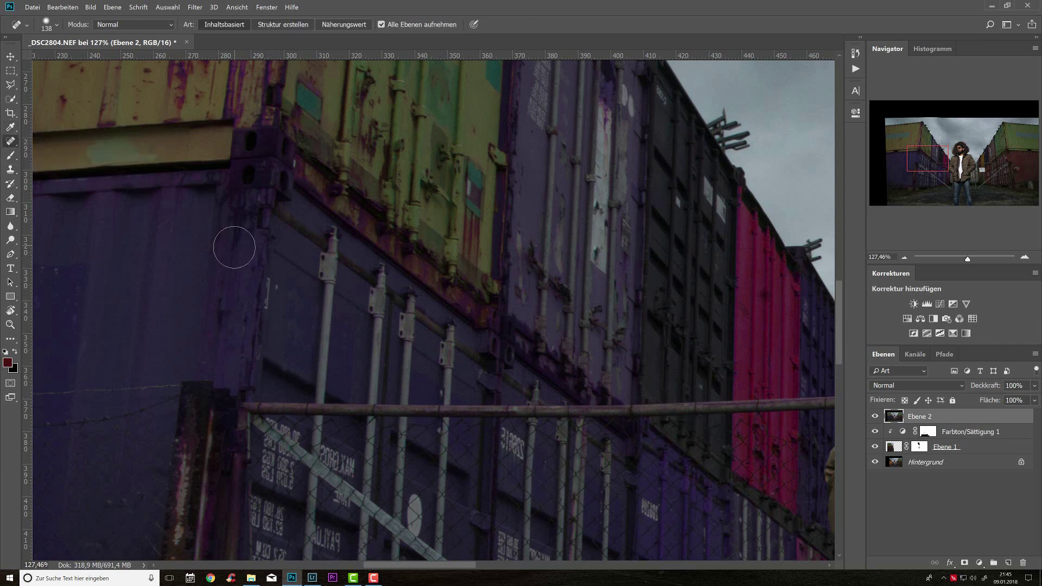
right_click(302, 302)
click(283, 304)
click(284, 284)
click(279, 286)
mouse_move(503, 418)
mouse_down()
mouse_move(351, 416)
mouse_move(292, 272)
mouse_up()
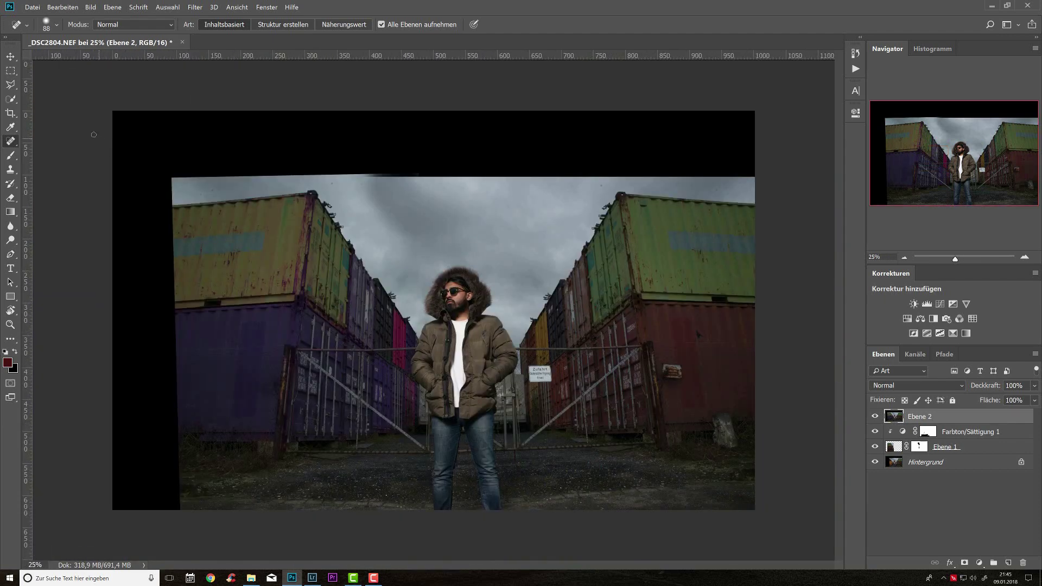
- Crop the corners inward and rotate about 0.7° to remove the black borders
click(12, 113)
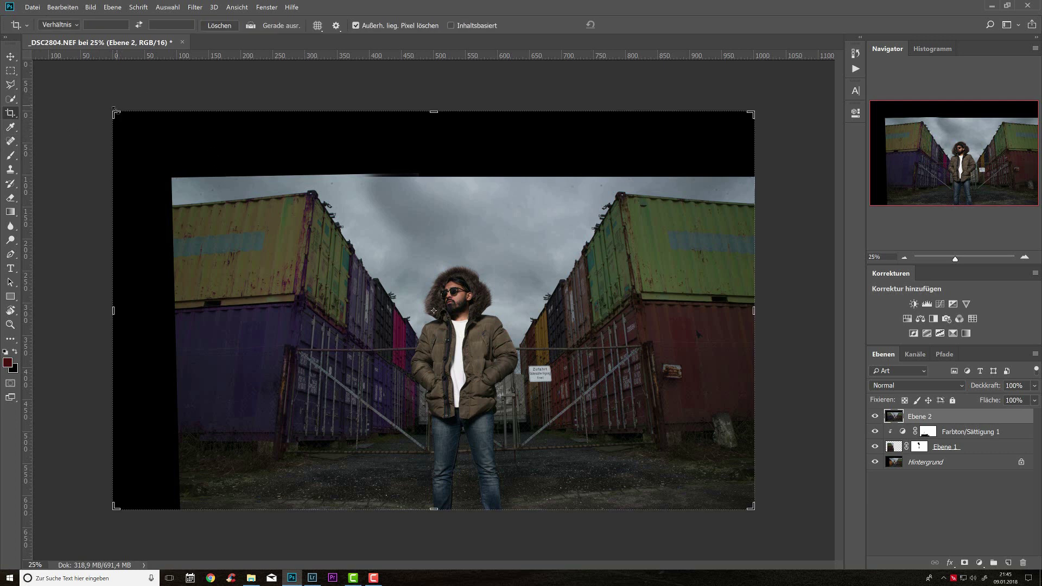
right_click(8, 115)
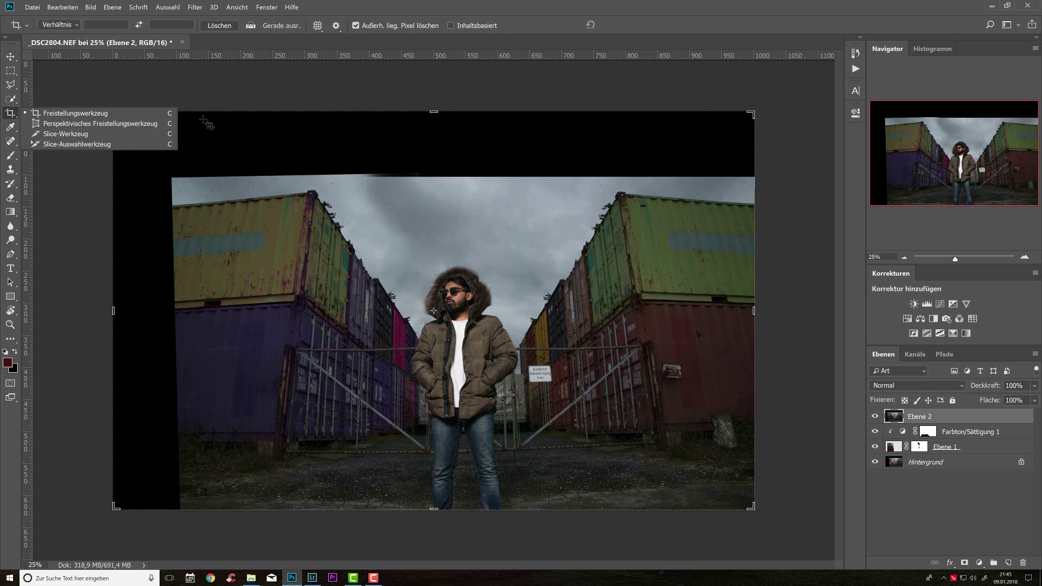
click(88, 113)
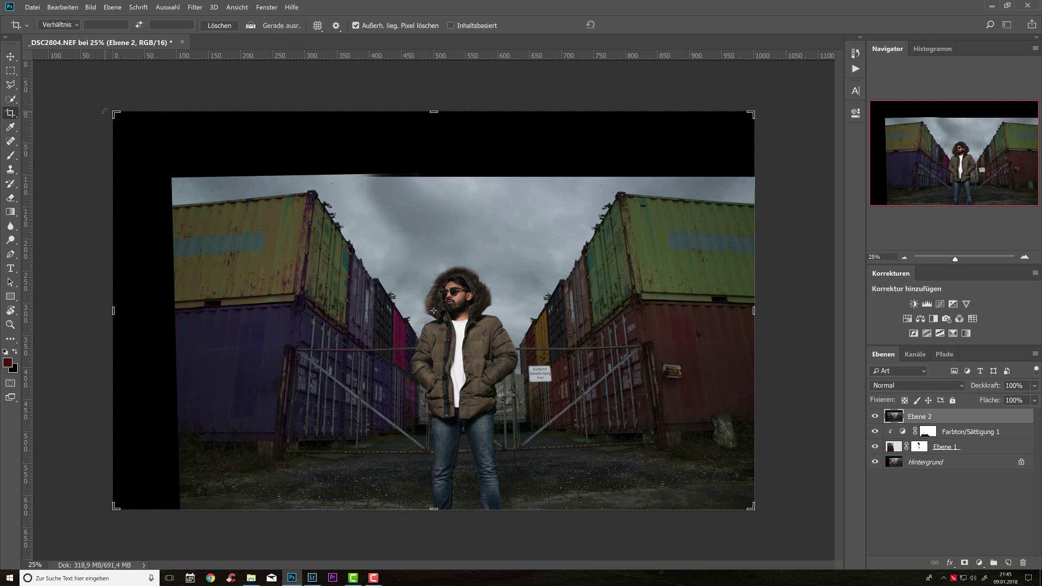
drag(110, 110, 145, 142)
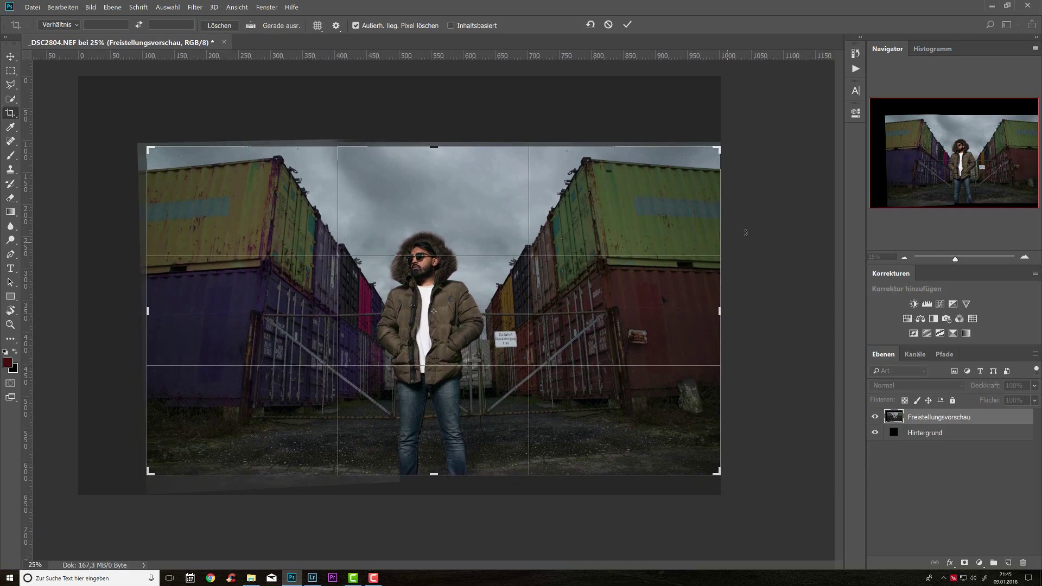
drag(750, 228, 739, 221)
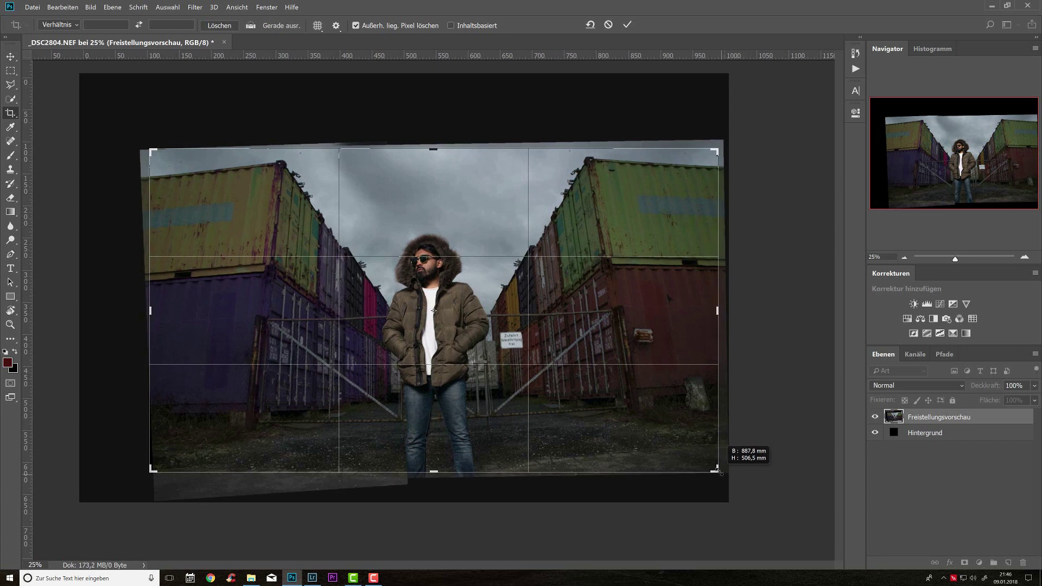
drag(720, 474, 715, 470)
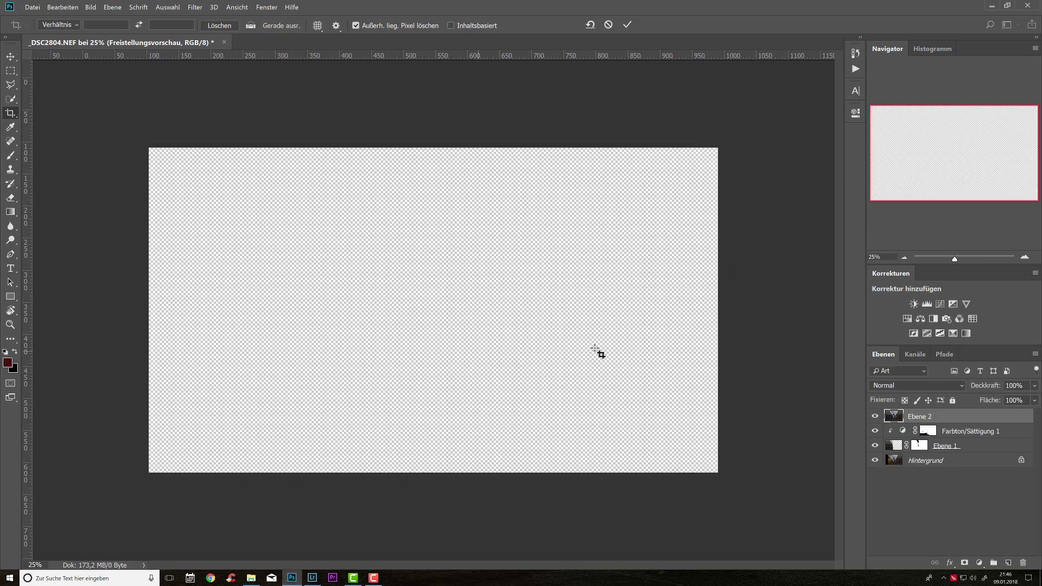
key(Return)
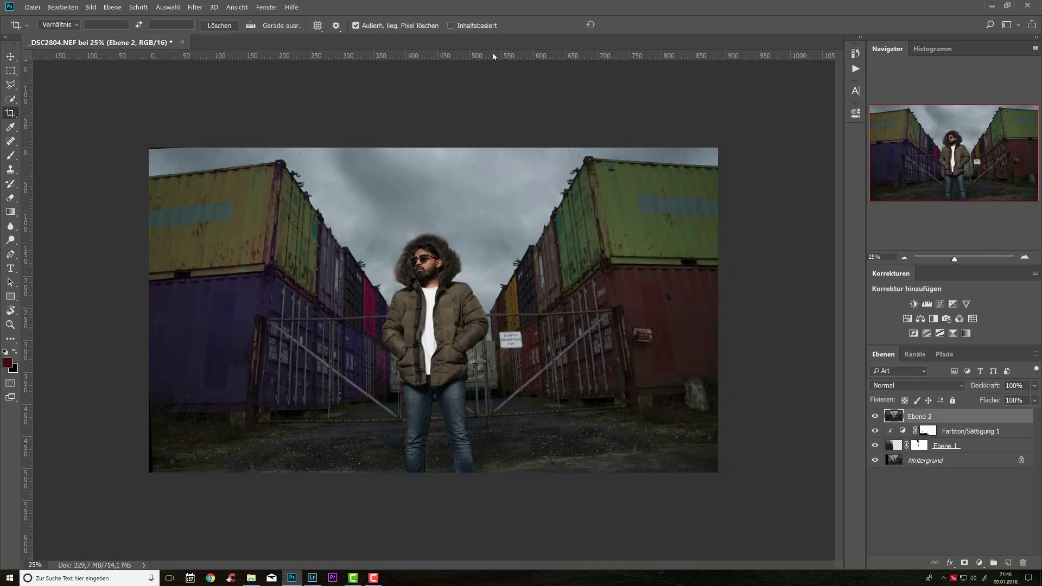
- Add two guides, stretch Ebene 2 to about 102.7% height and skew it -0.72°, then compare
drag(494, 56, 484, 317)
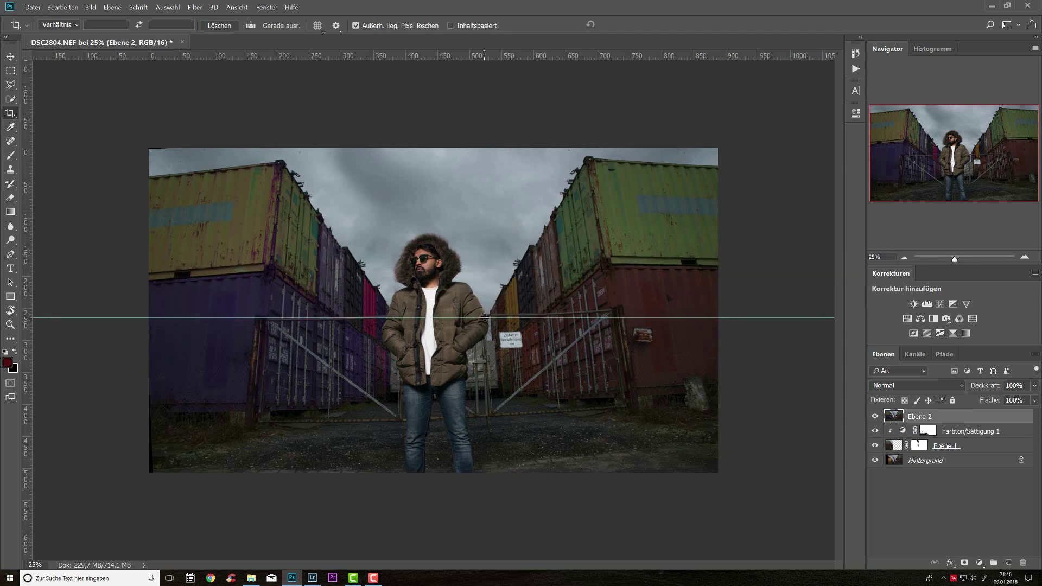
drag(571, 56, 548, 419)
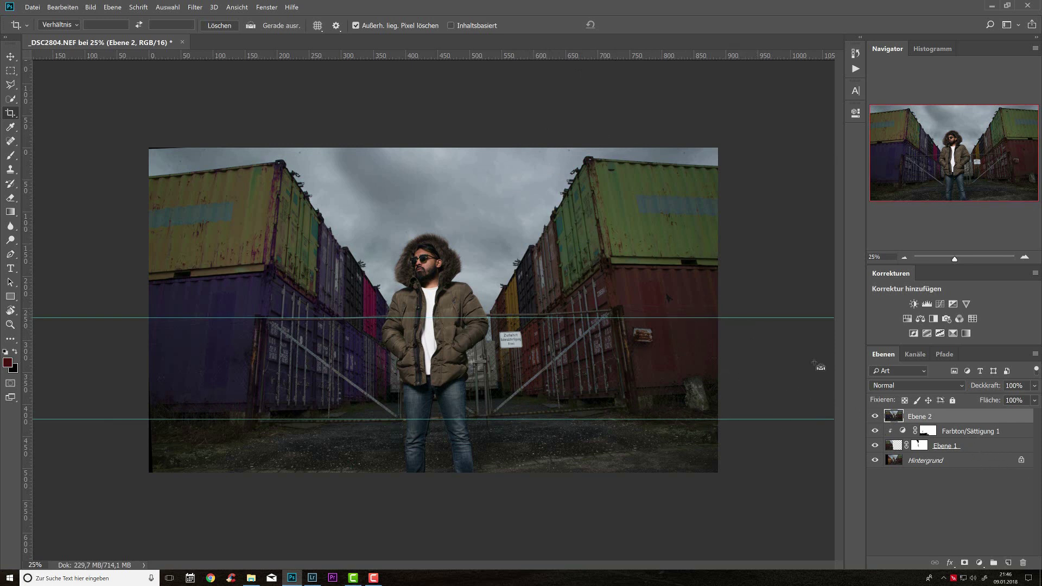
key(ctrl)
key(ctrl+t)
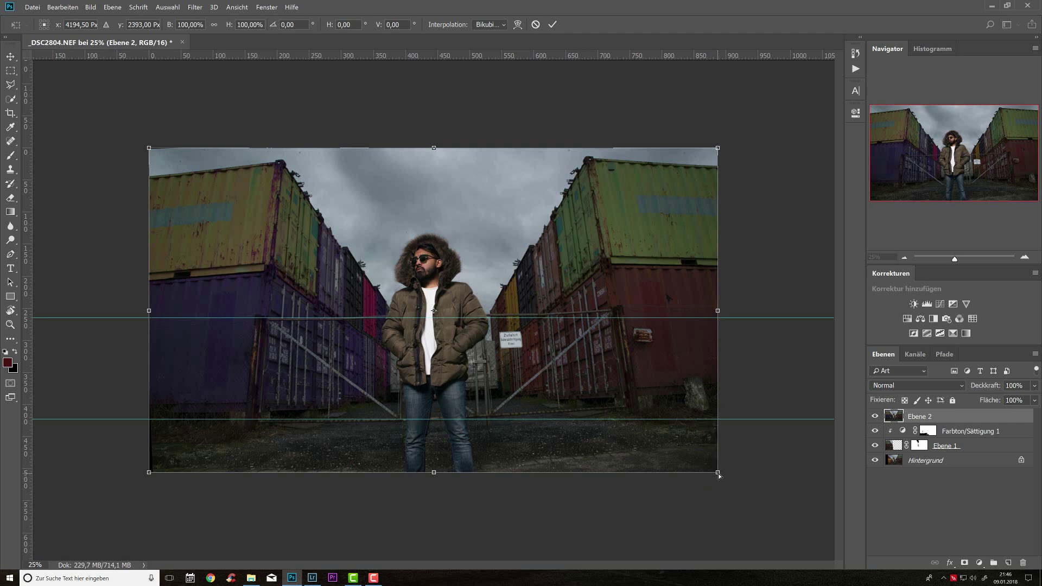
drag(719, 479, 720, 486)
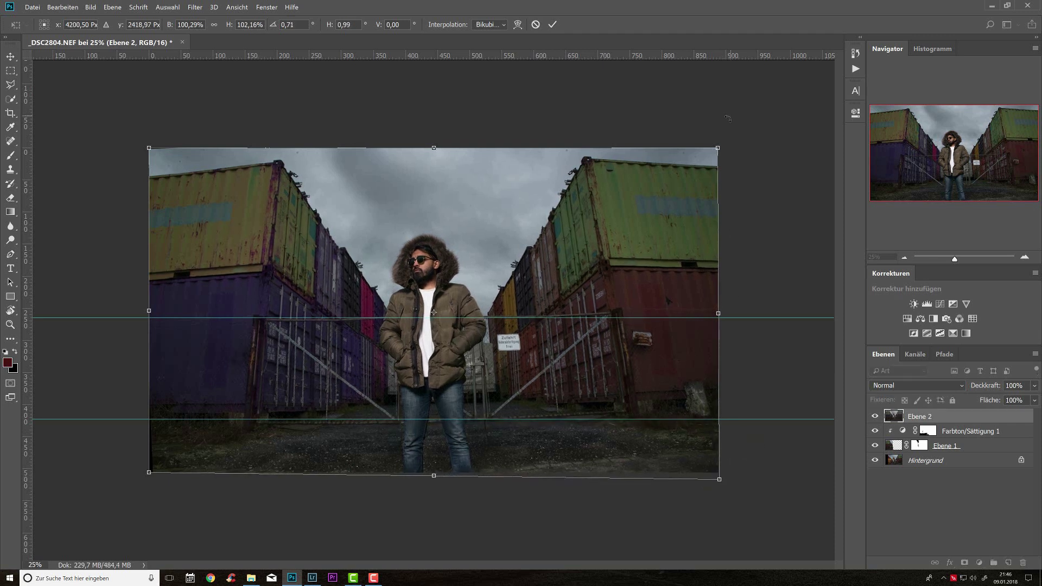
drag(719, 148, 716, 231)
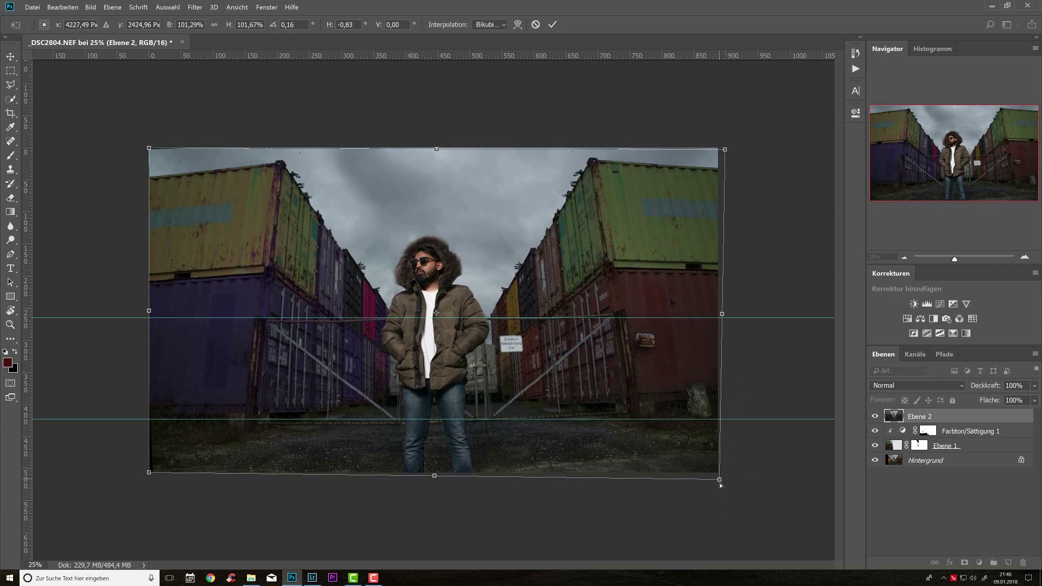
drag(721, 486, 720, 483)
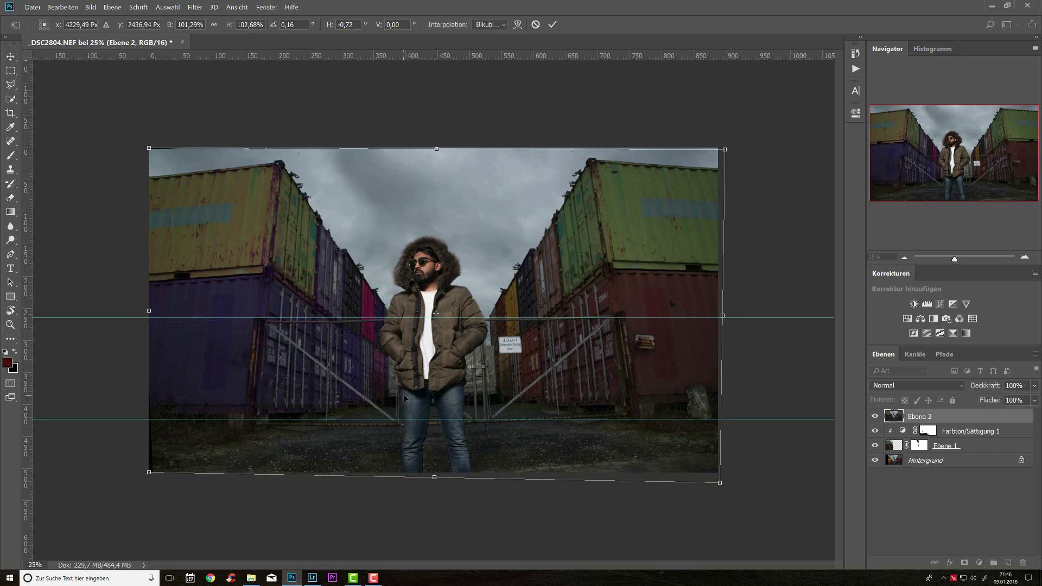
key(Return)
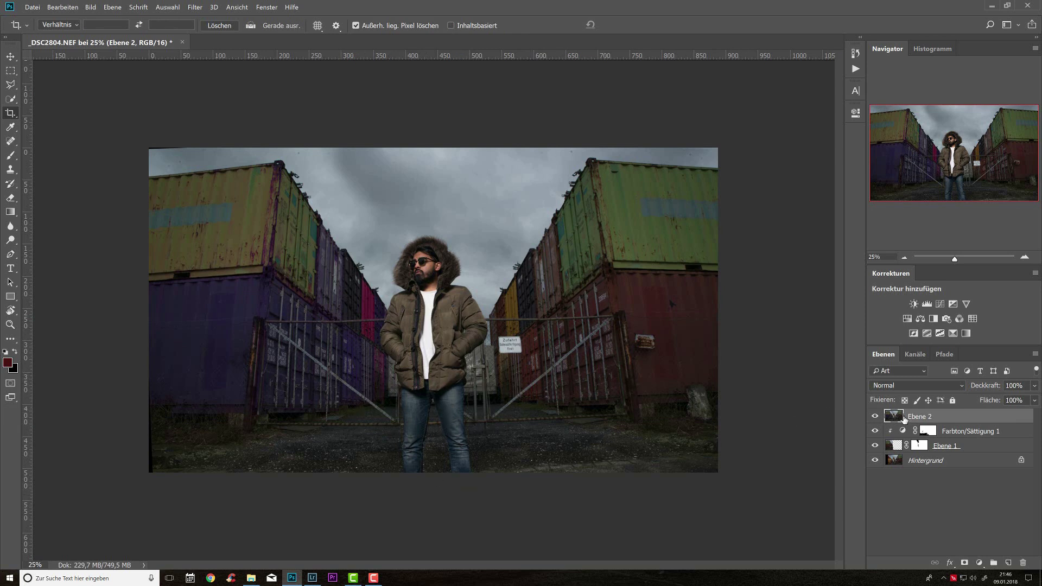
alt+click(875, 461)
alt+click(874, 460)
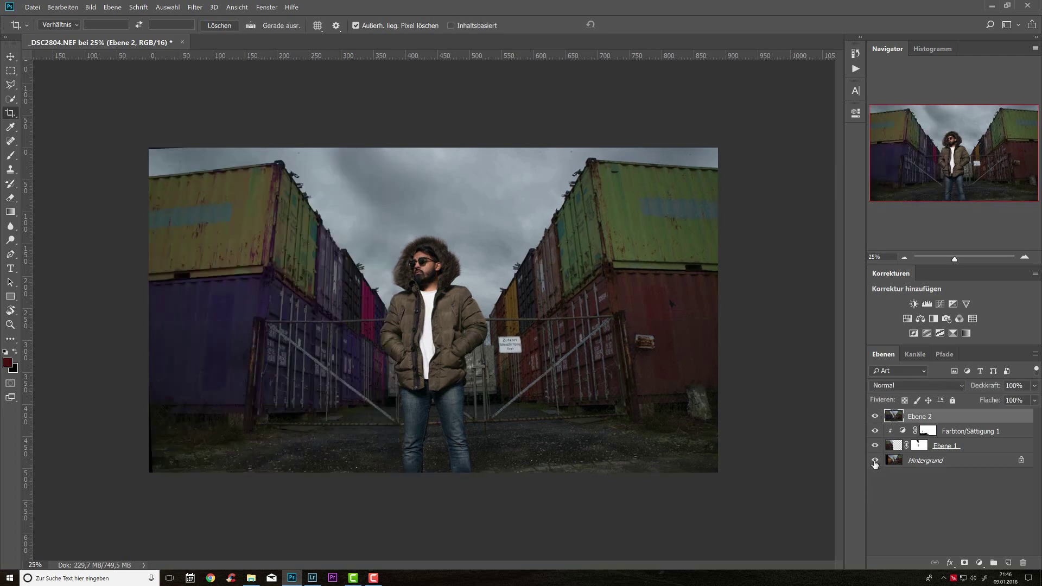